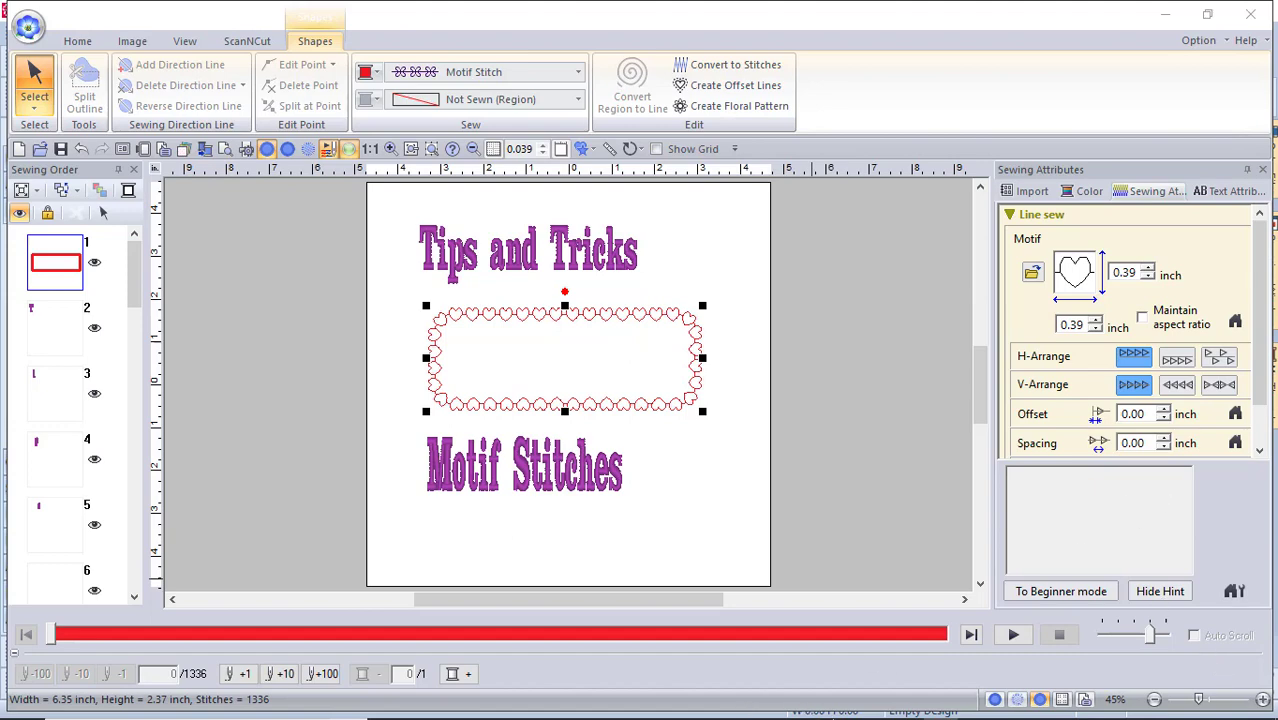
- In BERNINA, draw a 6 × 1.93 inch rectangle with a Pattern Run outline and select it
left_click(801, 703)
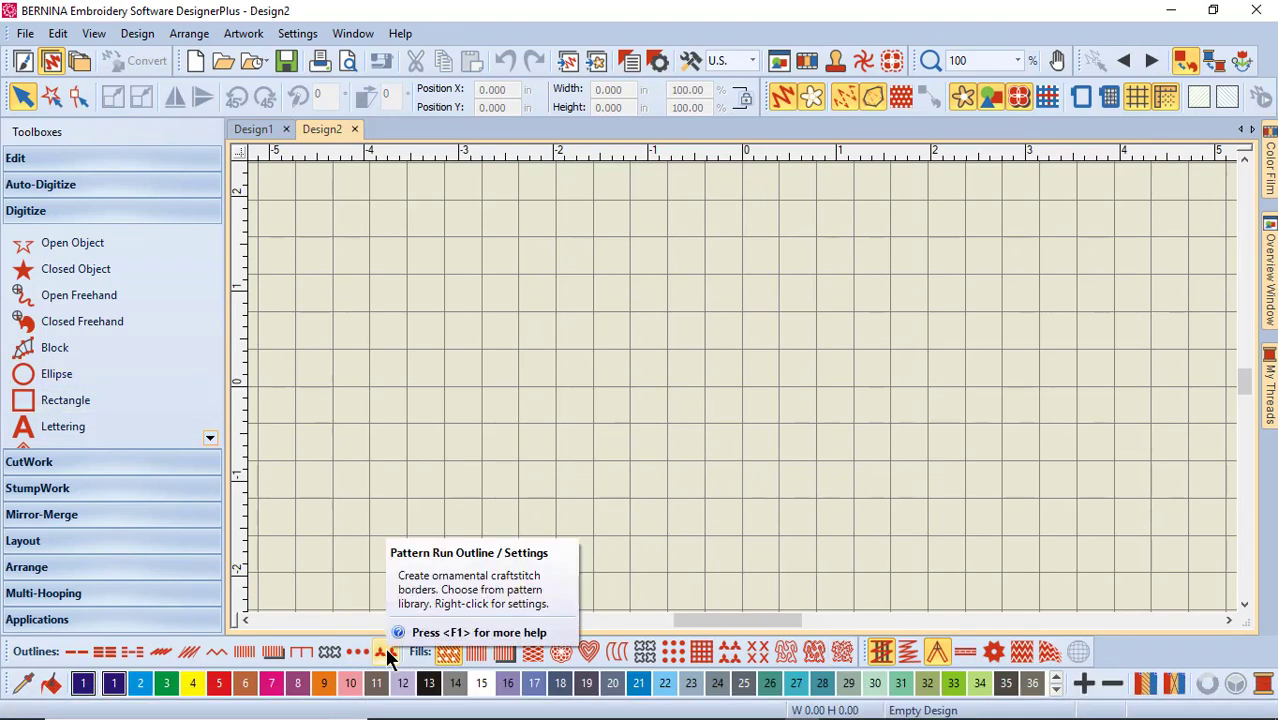
left_click(385, 650)
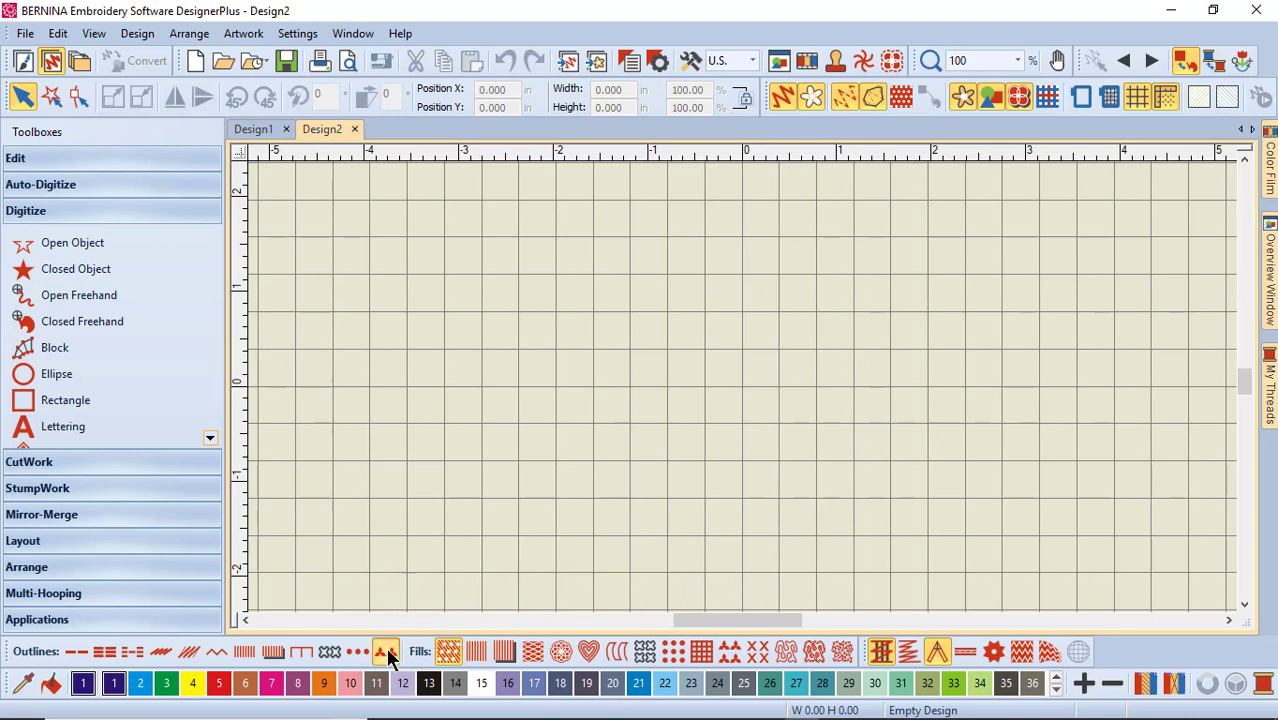
left_click(91, 404)
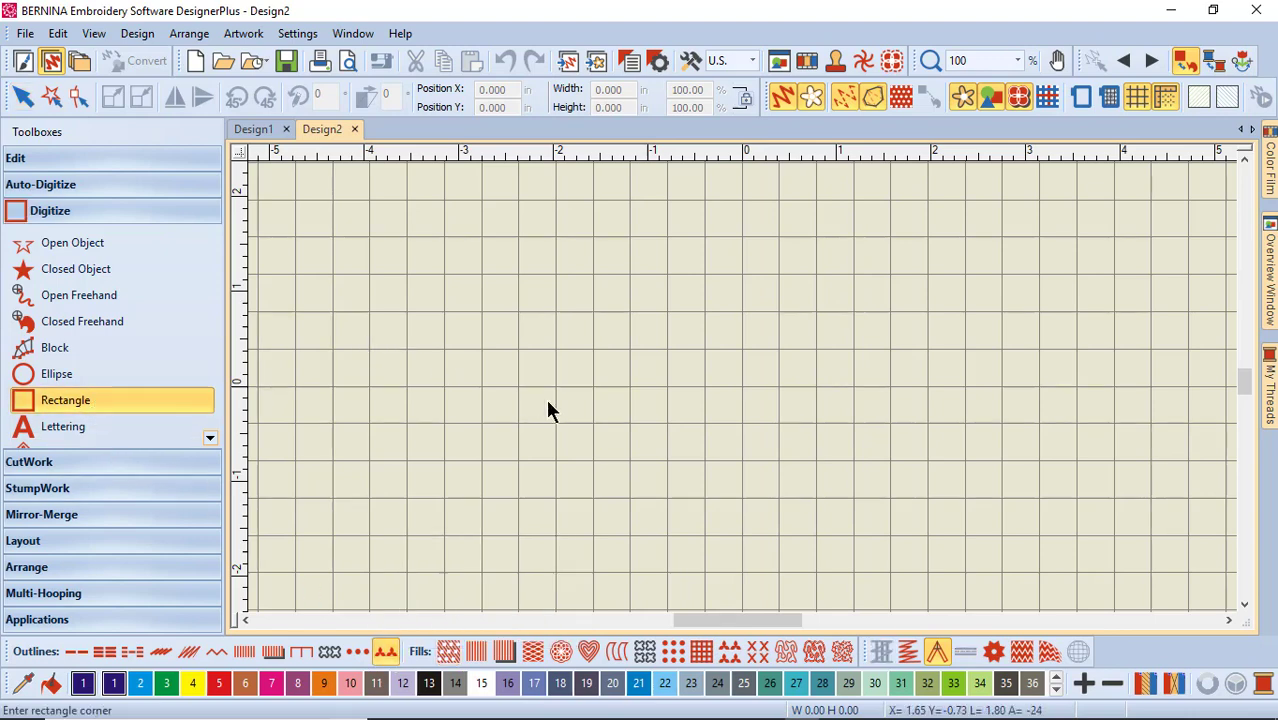
left_click(382, 330)
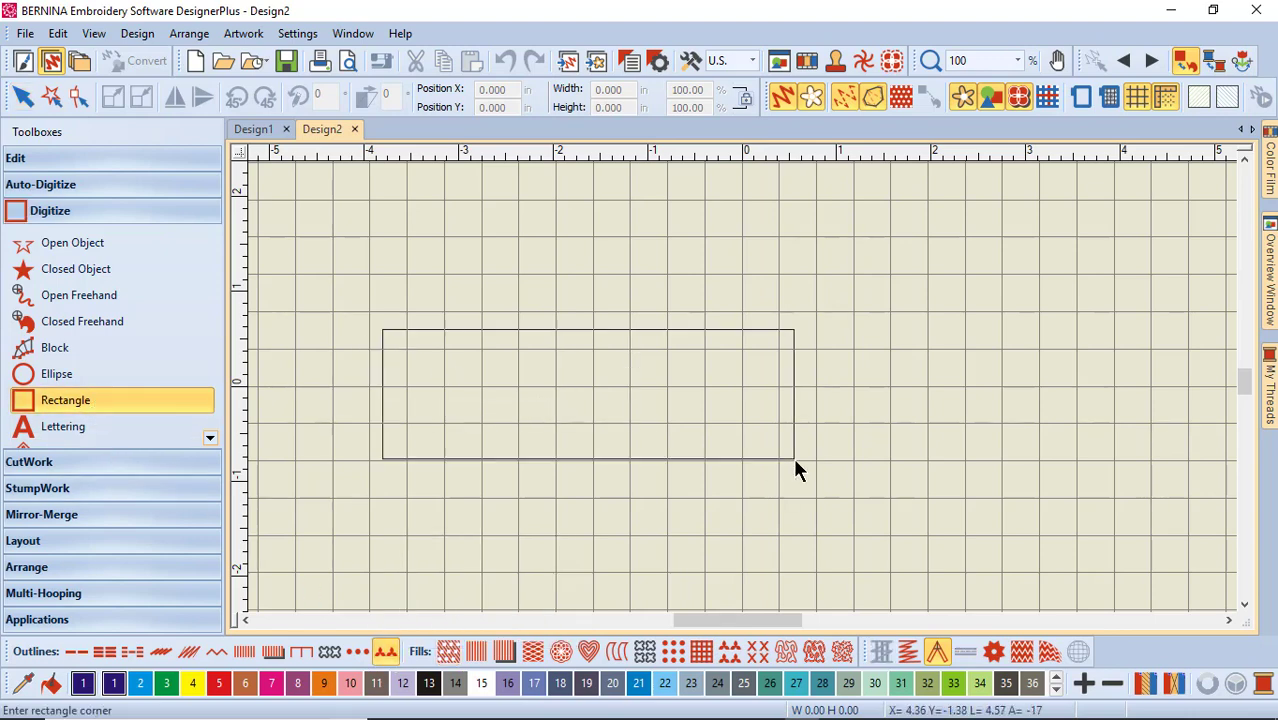
left_click(934, 497)
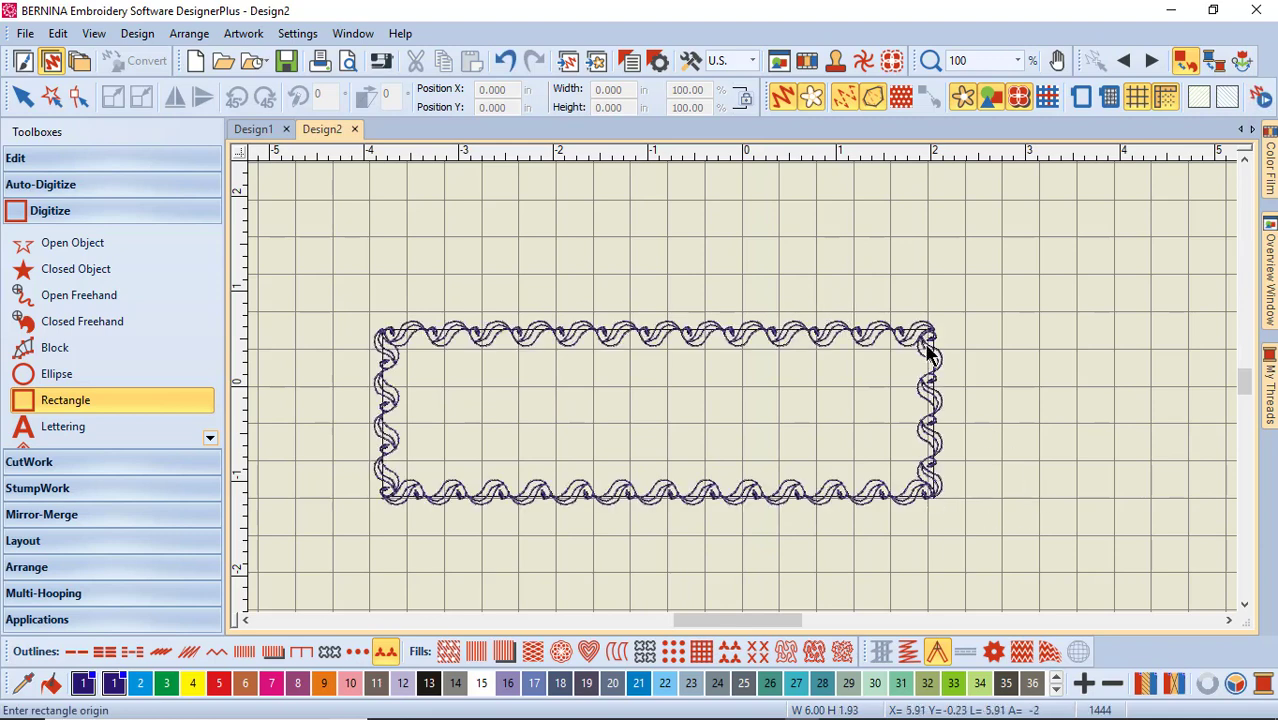
left_click(22, 96)
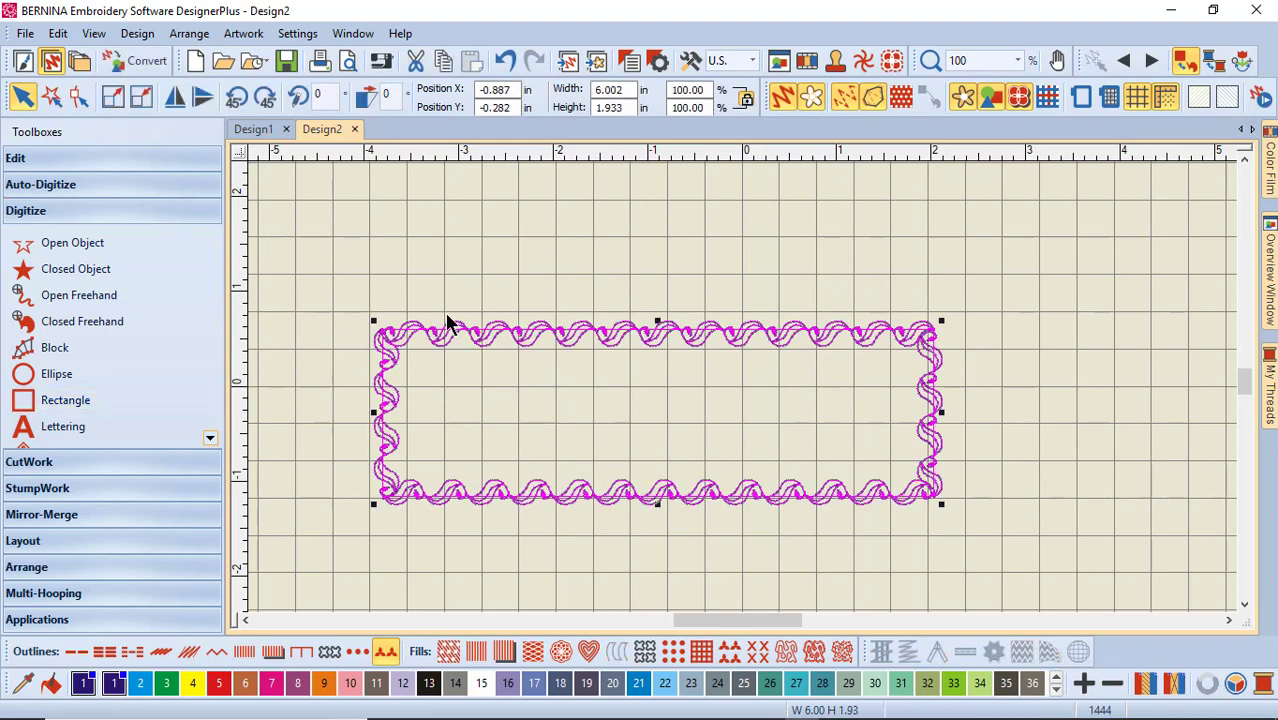
- Set the rectangle's outline to pattern 907 from the Children set in Object Properties
right_click(485, 337)
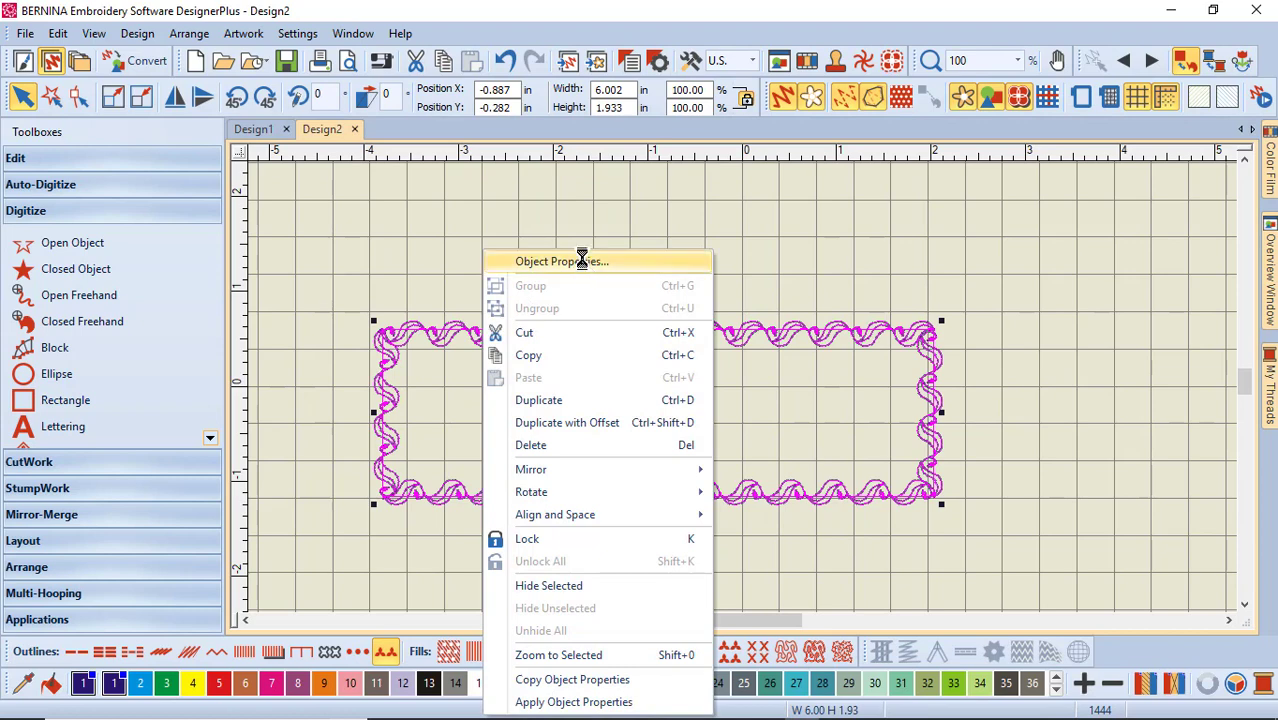
left_click(582, 261)
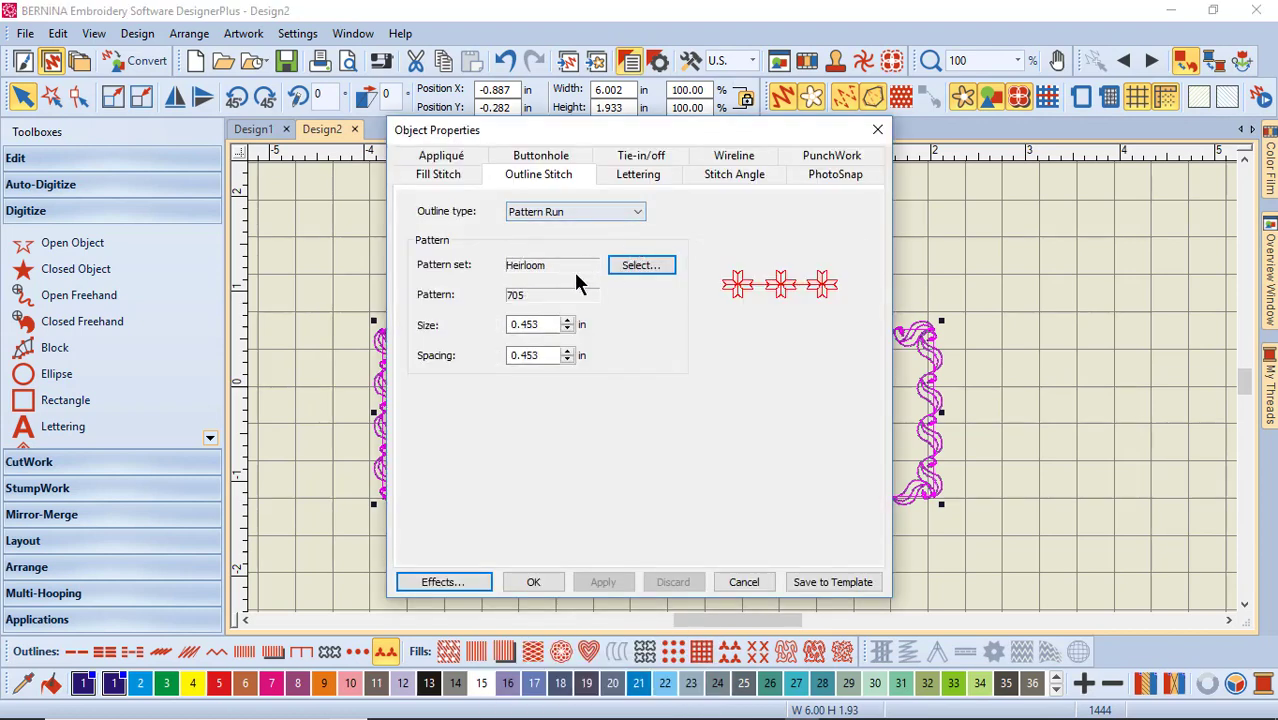
left_click(628, 265)
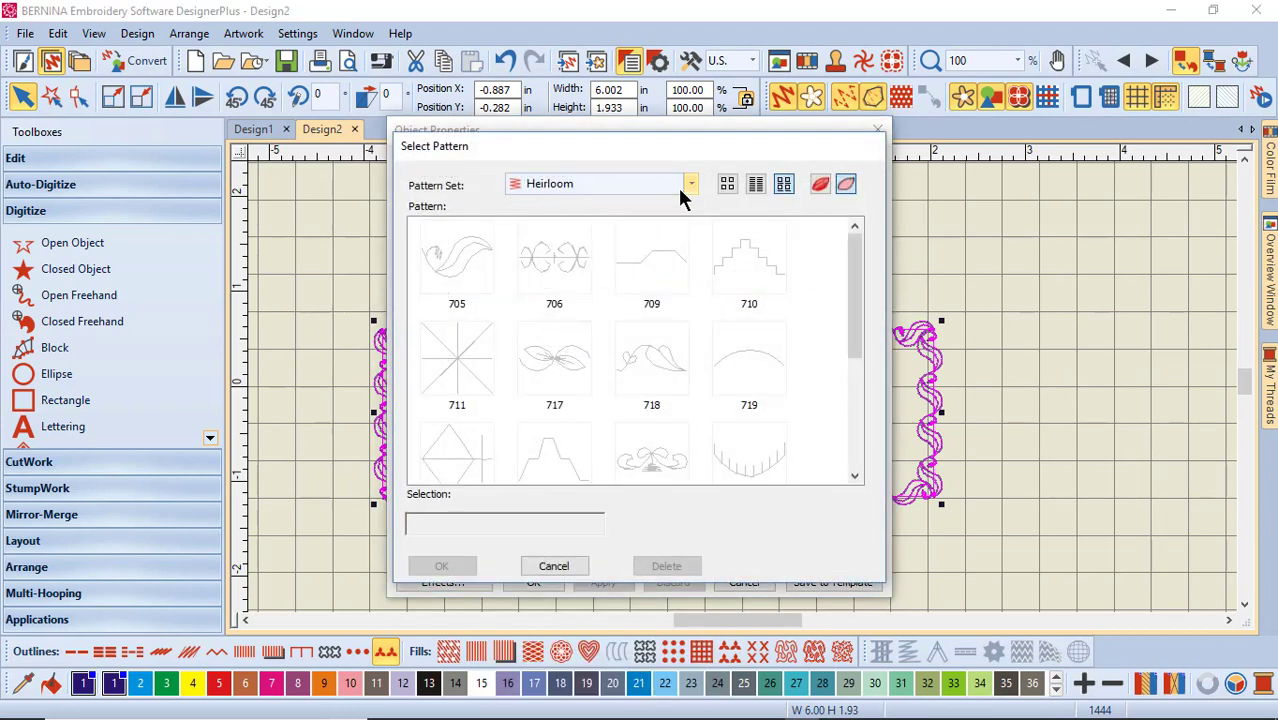
left_click(691, 184)
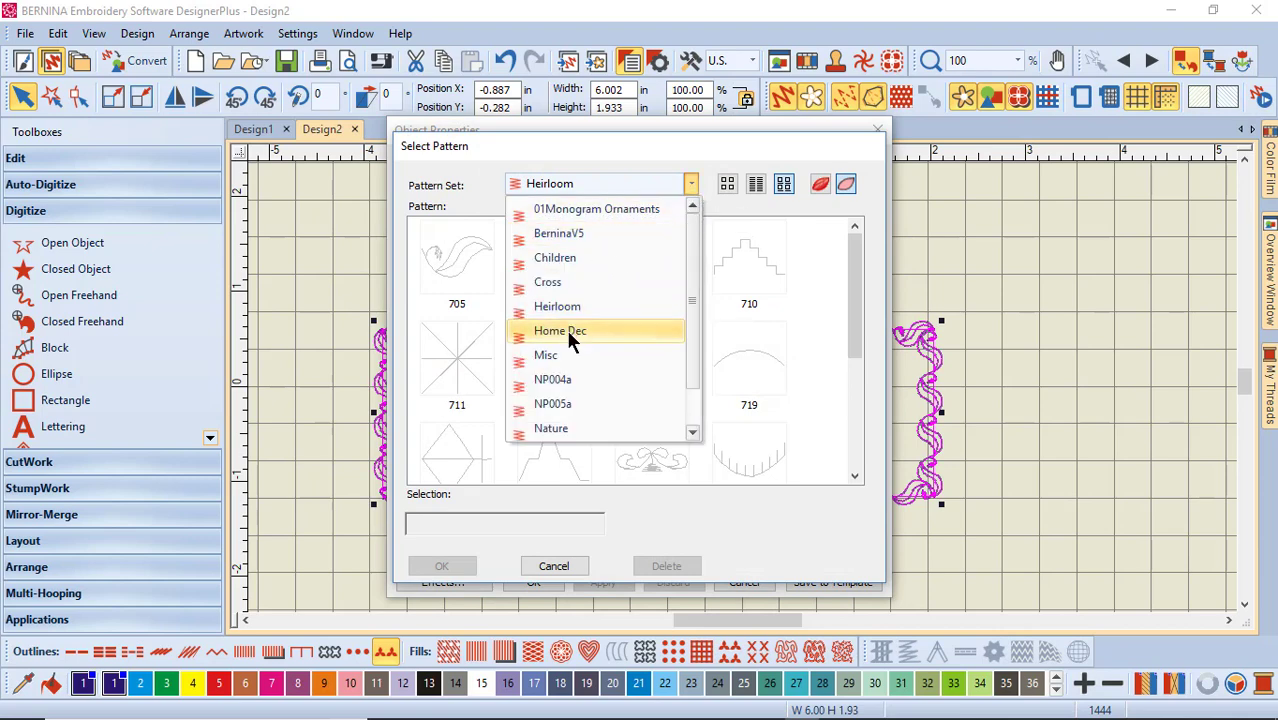
left_click(556, 257)
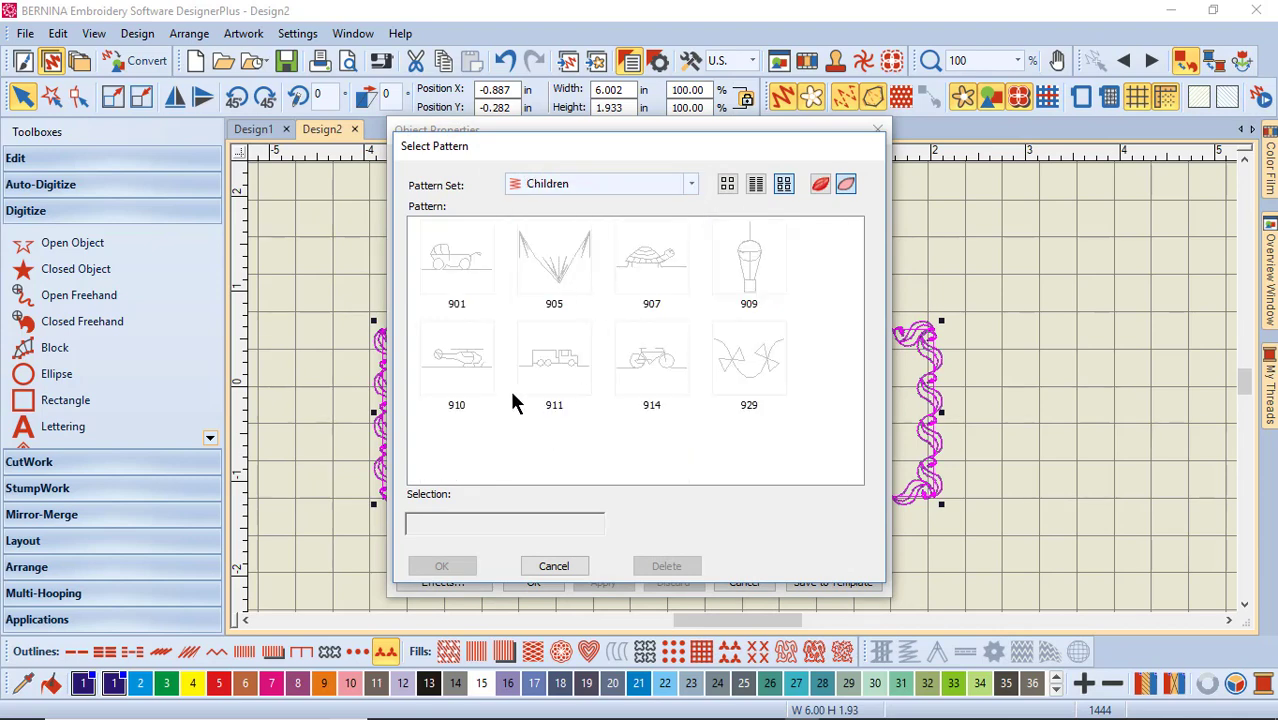
left_click(645, 266)
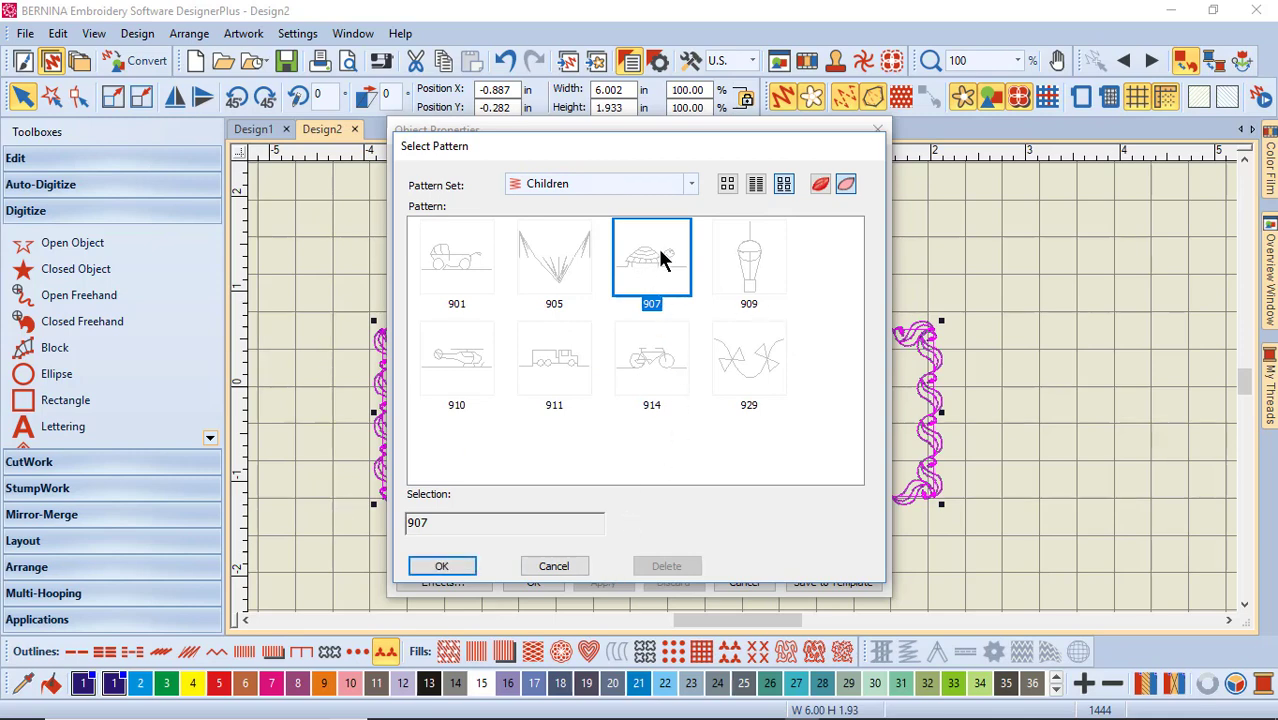
left_click(443, 567)
left_click(603, 583)
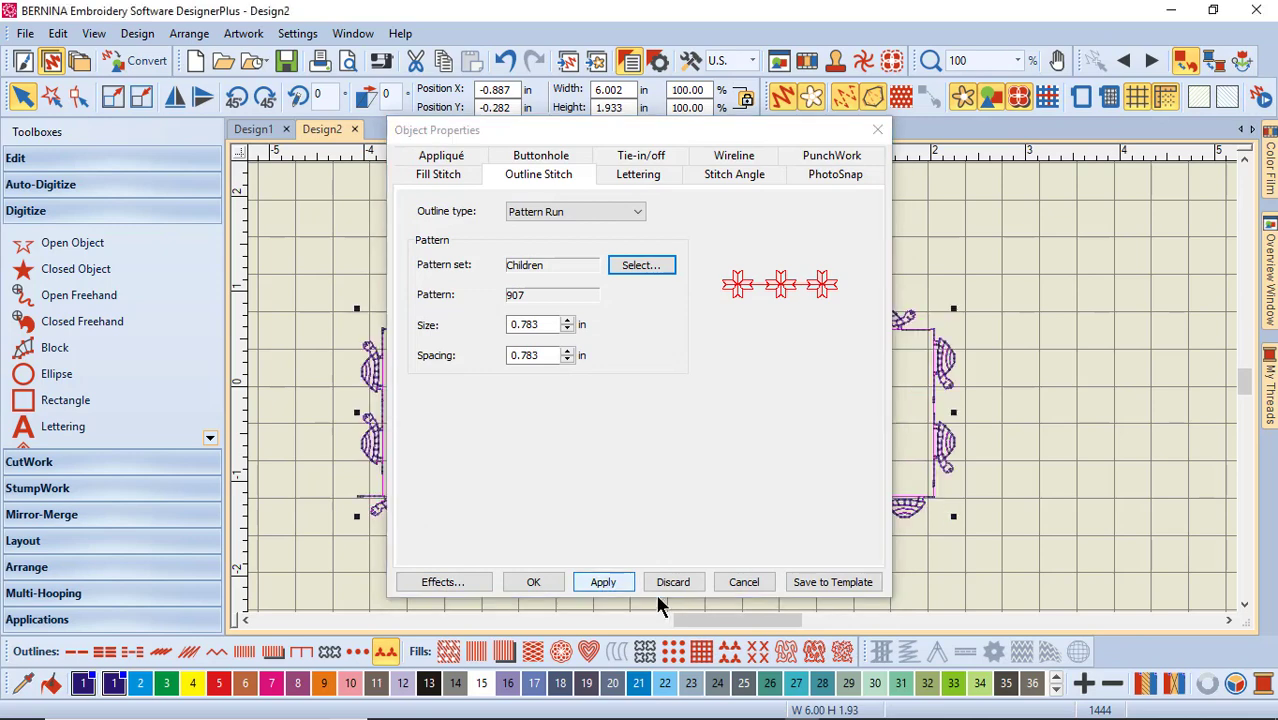
left_click(879, 132)
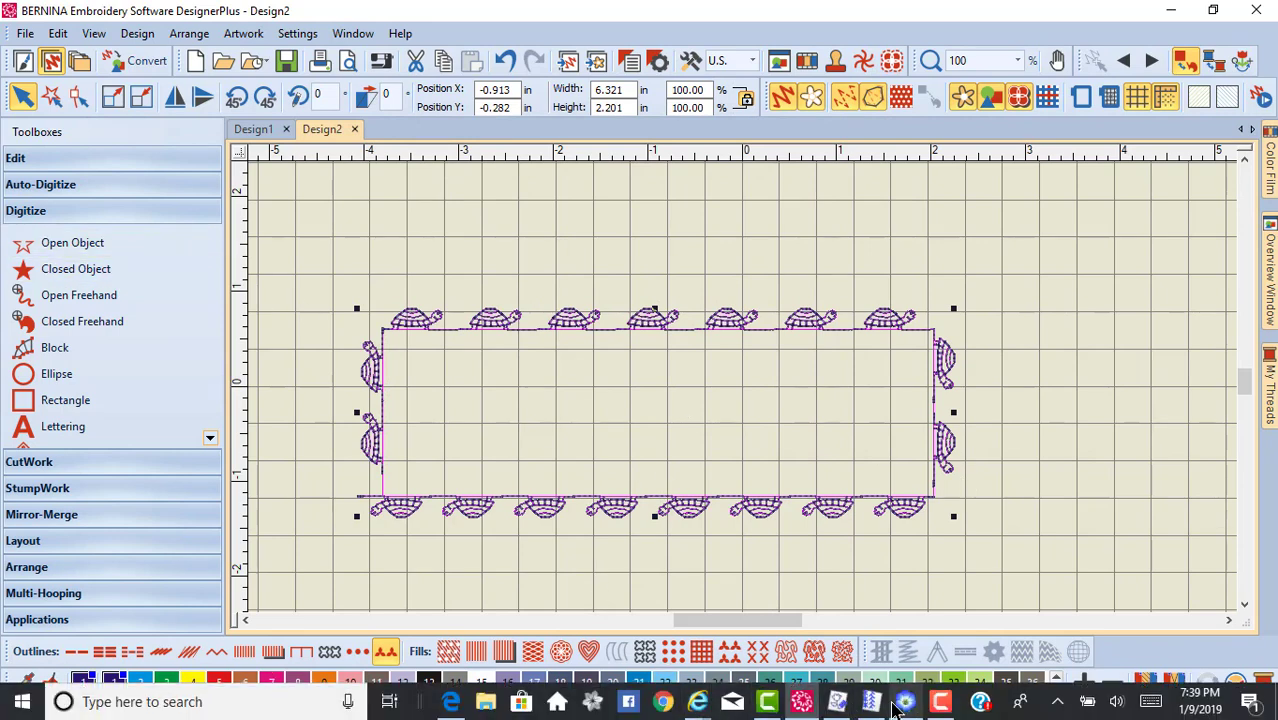
- Back in PE-DESIGN 11, draw a 5.91 × 1.11 inch rectangle below the Motif Stitches heading
left_click(905, 703)
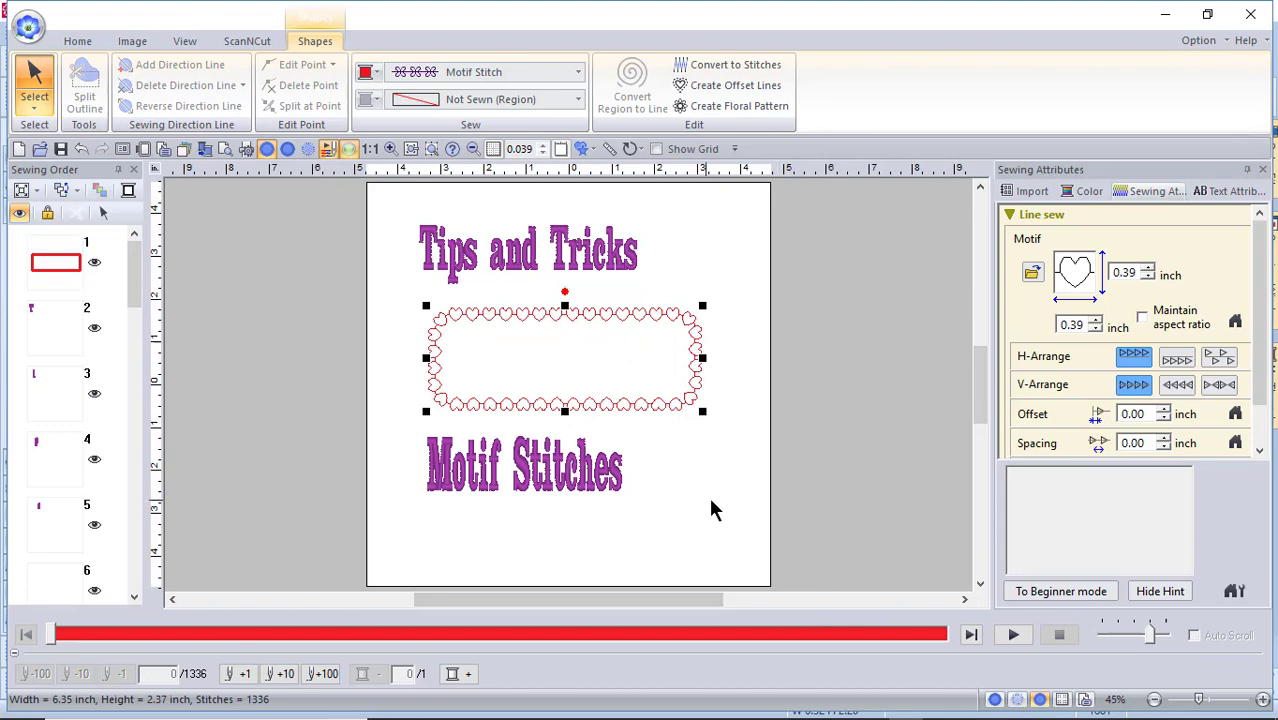
left_click(680, 530)
left_click(294, 85)
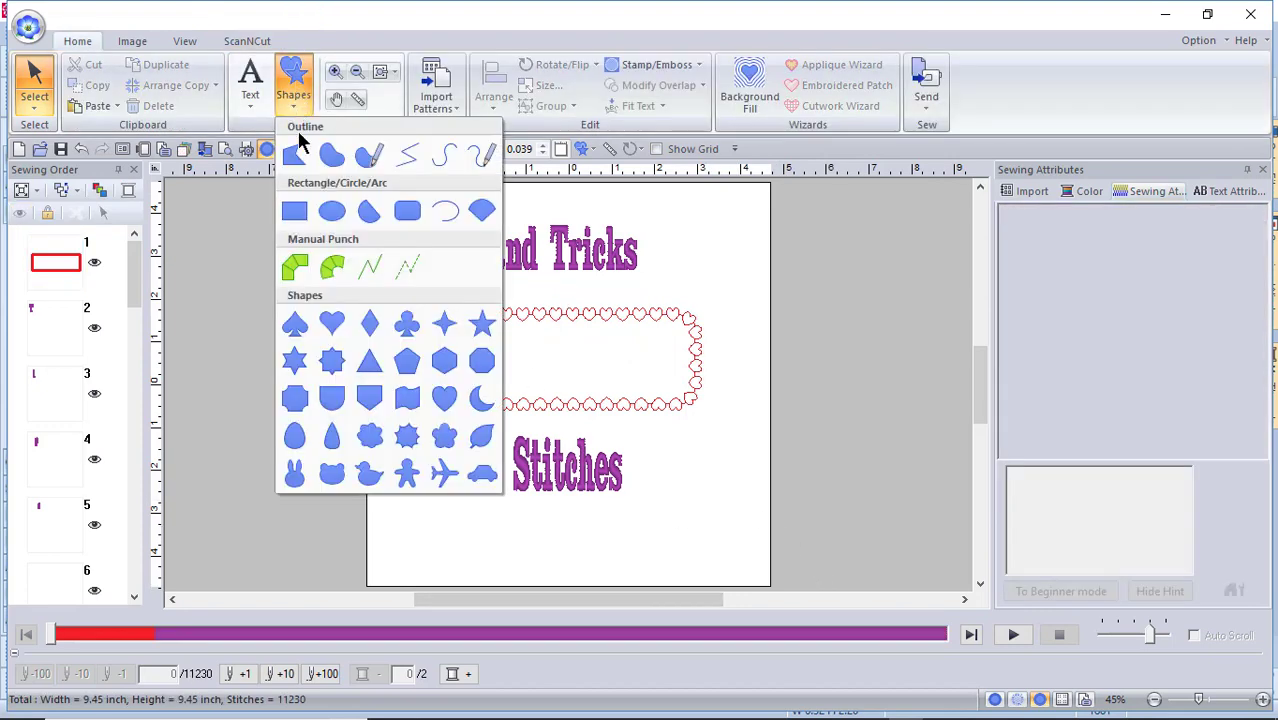
left_click(295, 213)
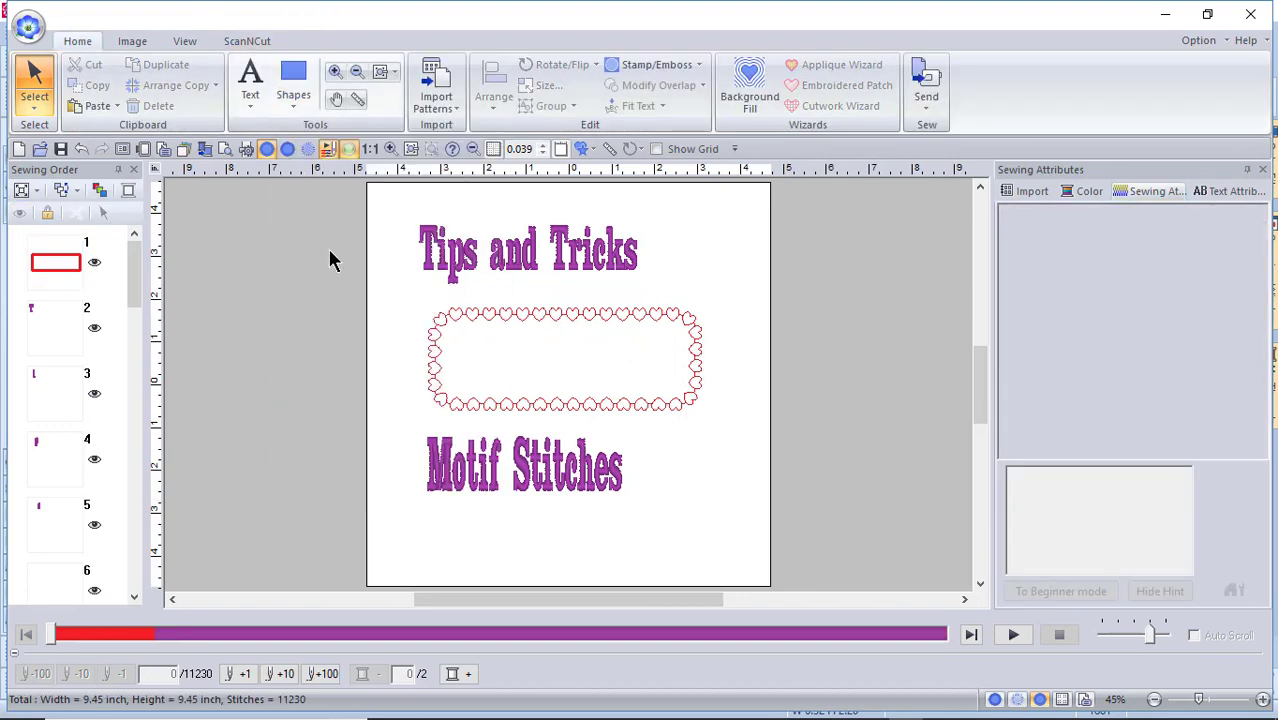
left_click_drag(433, 519, 686, 567)
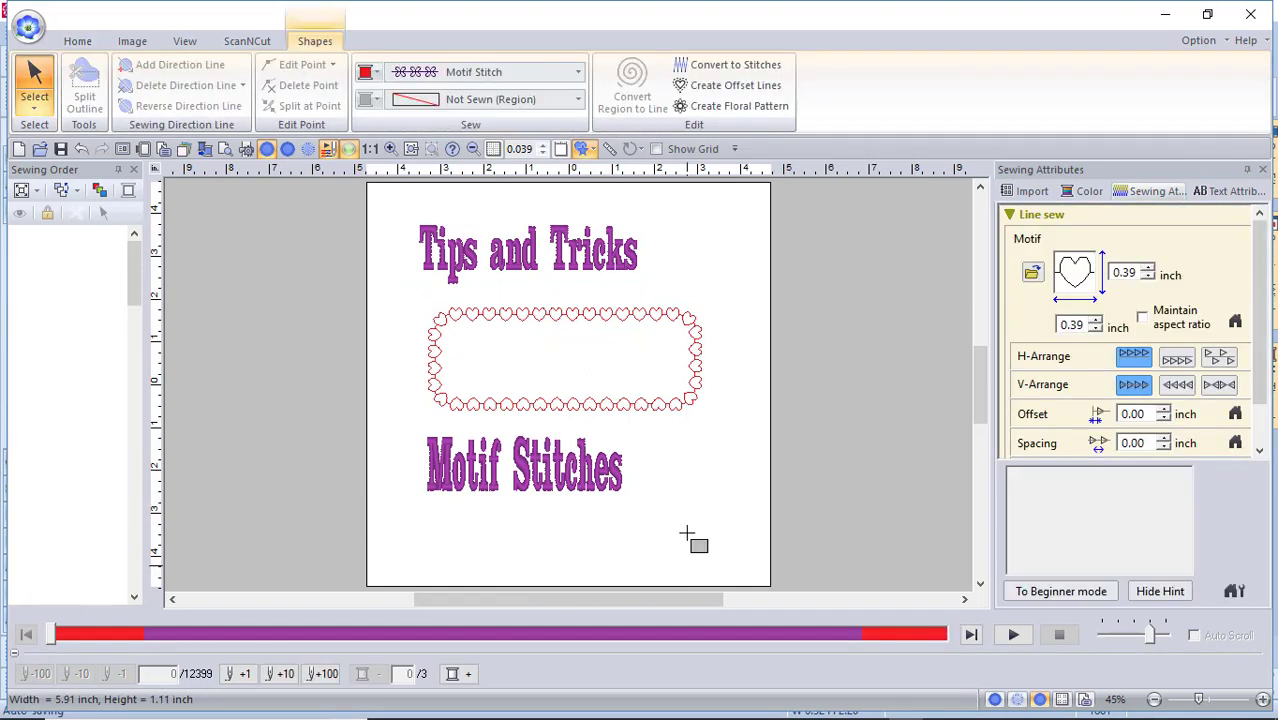
- Keep Motif Stitch as the line sew type and give the lower rectangle the motif004 flower motif
left_click(578, 74)
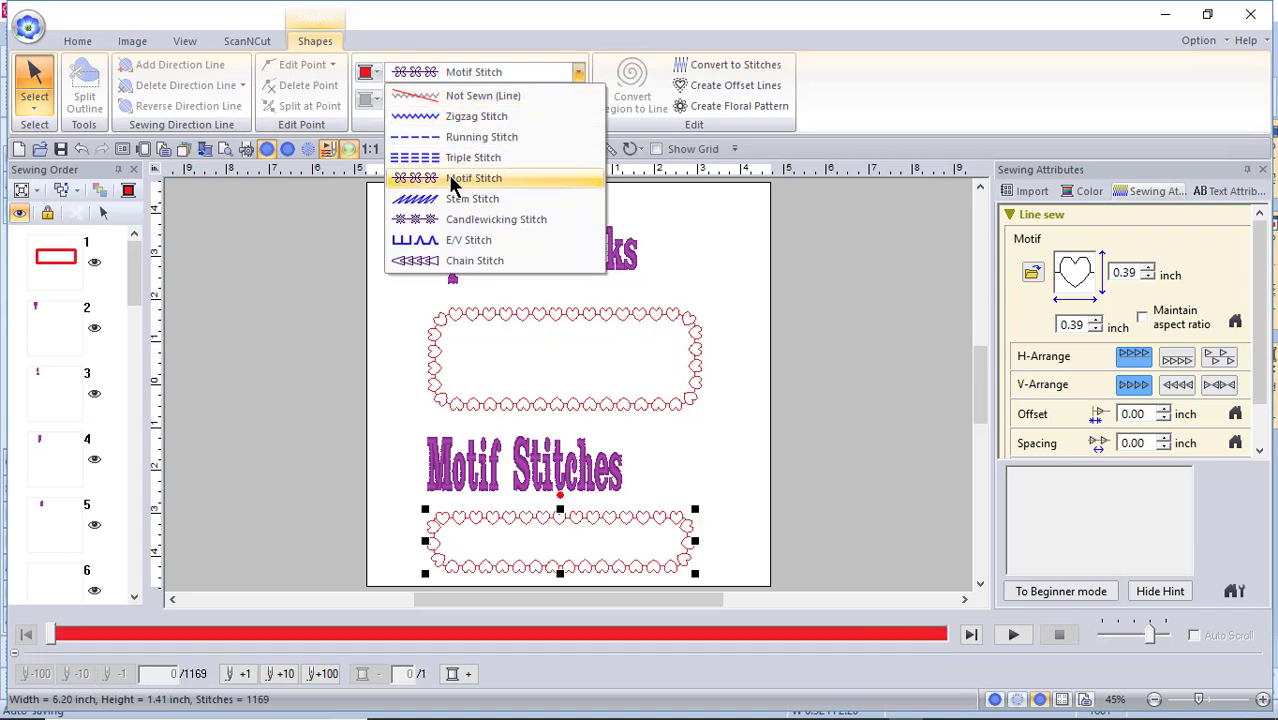
left_click(452, 180)
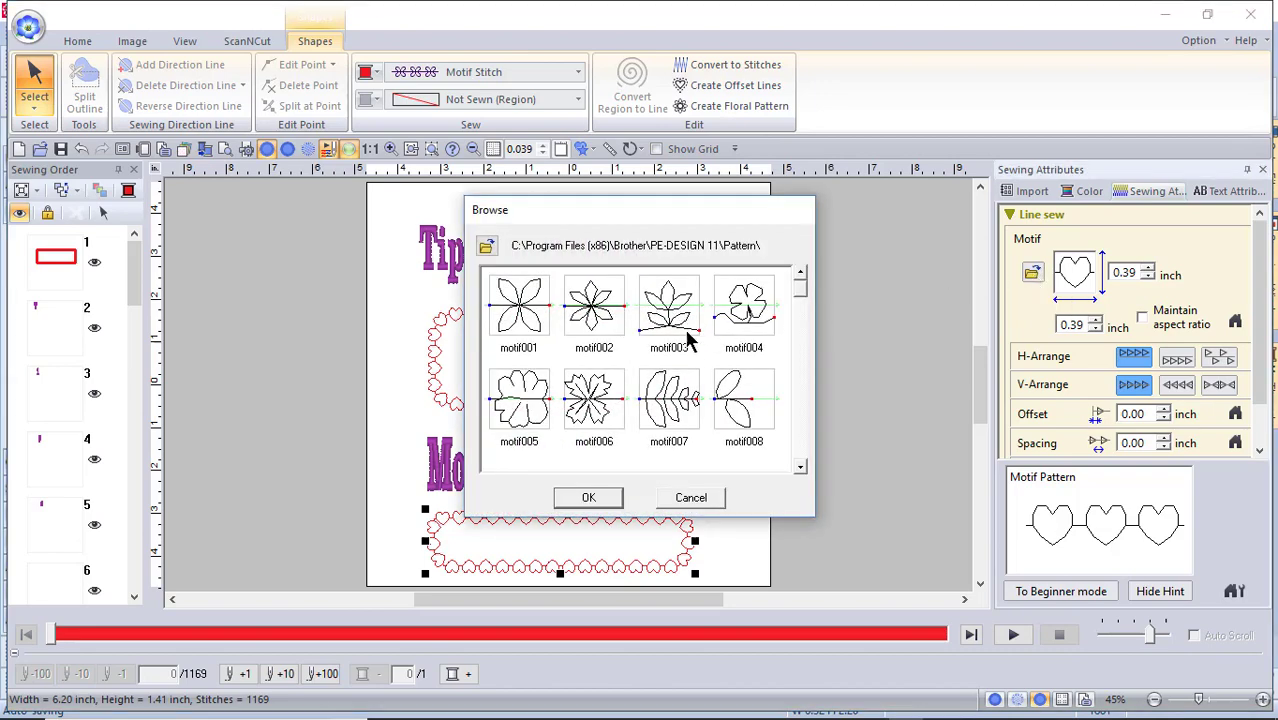
left_click(750, 310)
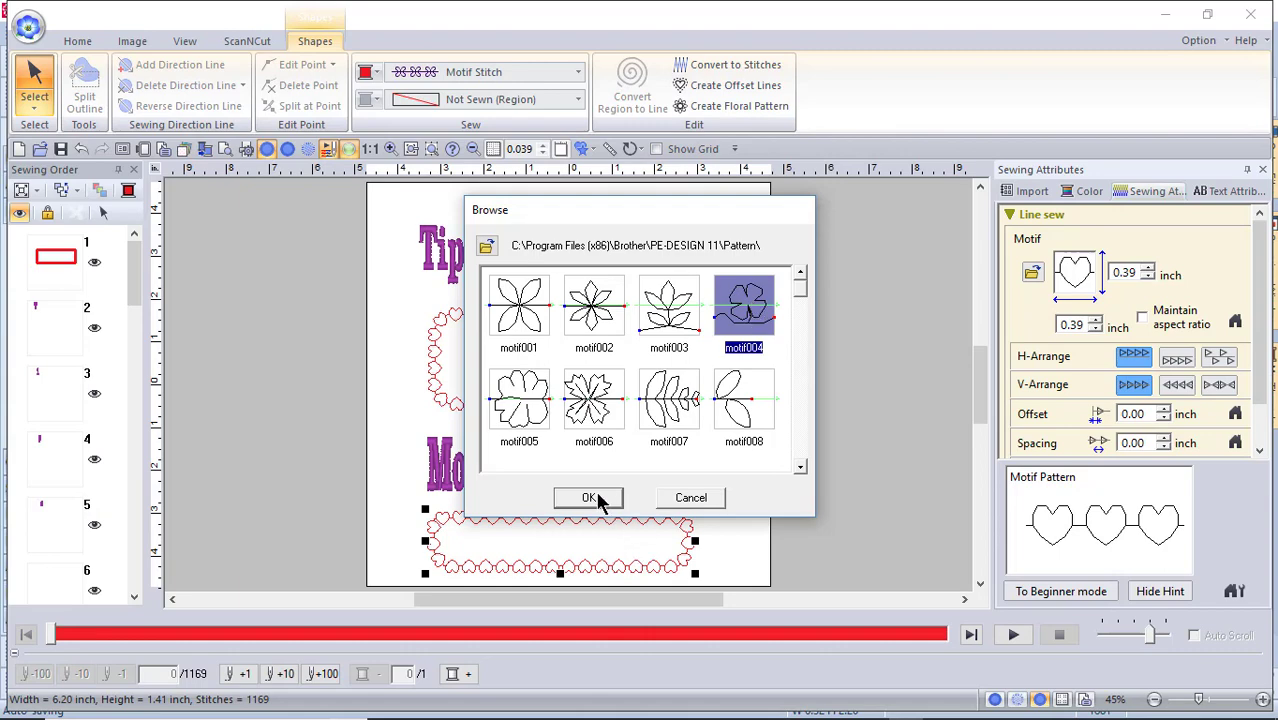
left_click(600, 499)
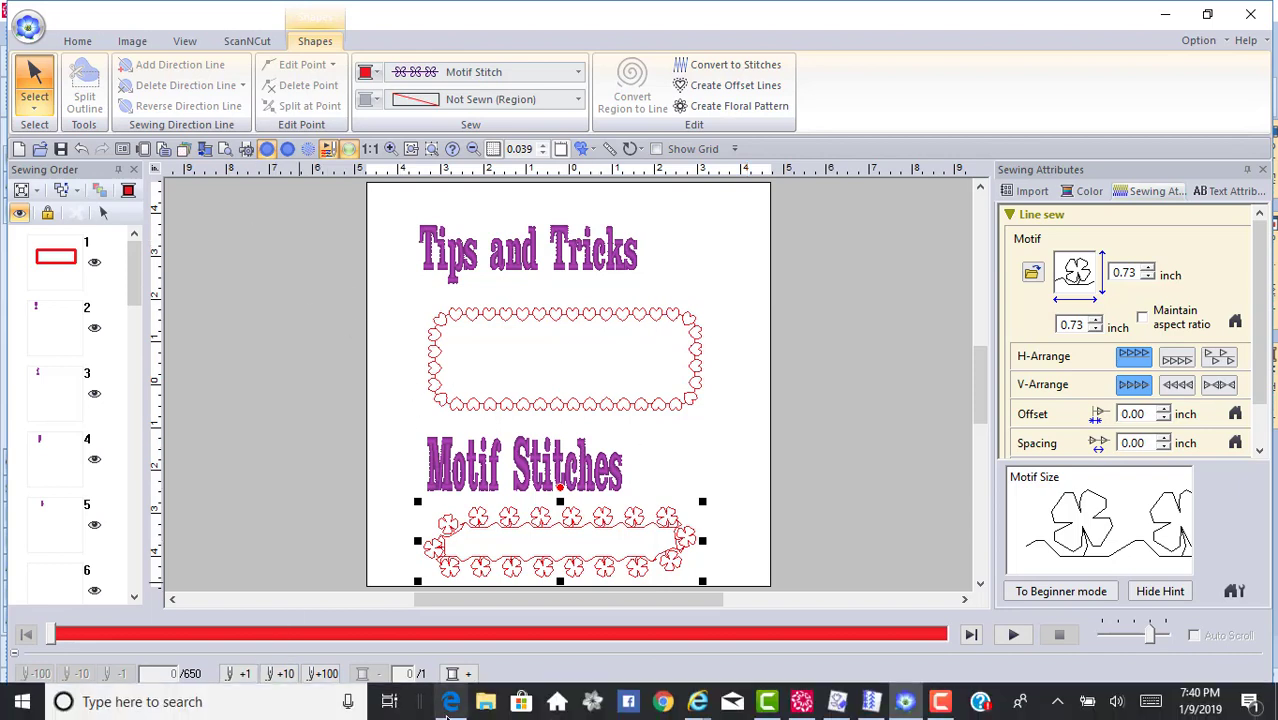
- In File Explorer, browse to USB Drive (G:)\bPocket to see 19A9S090.PHX and 19A9S080.PMP
left_click(487, 703)
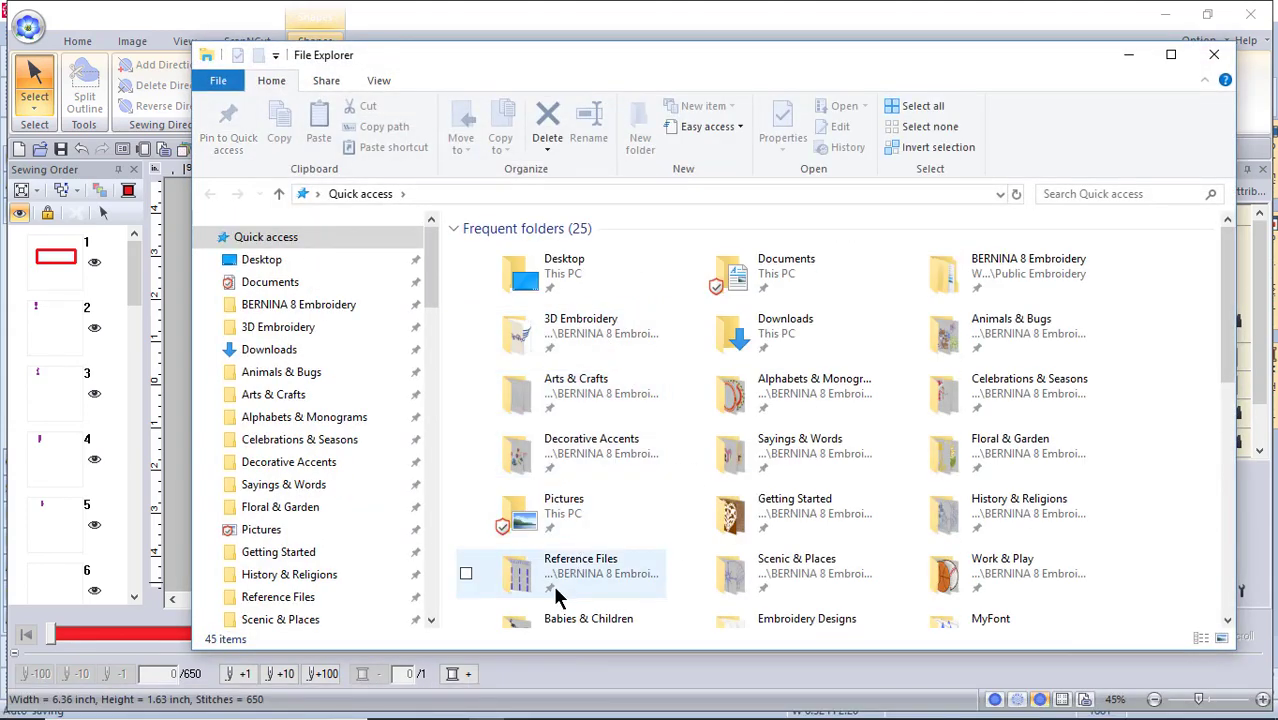
left_click_drag(434, 279, 436, 452)
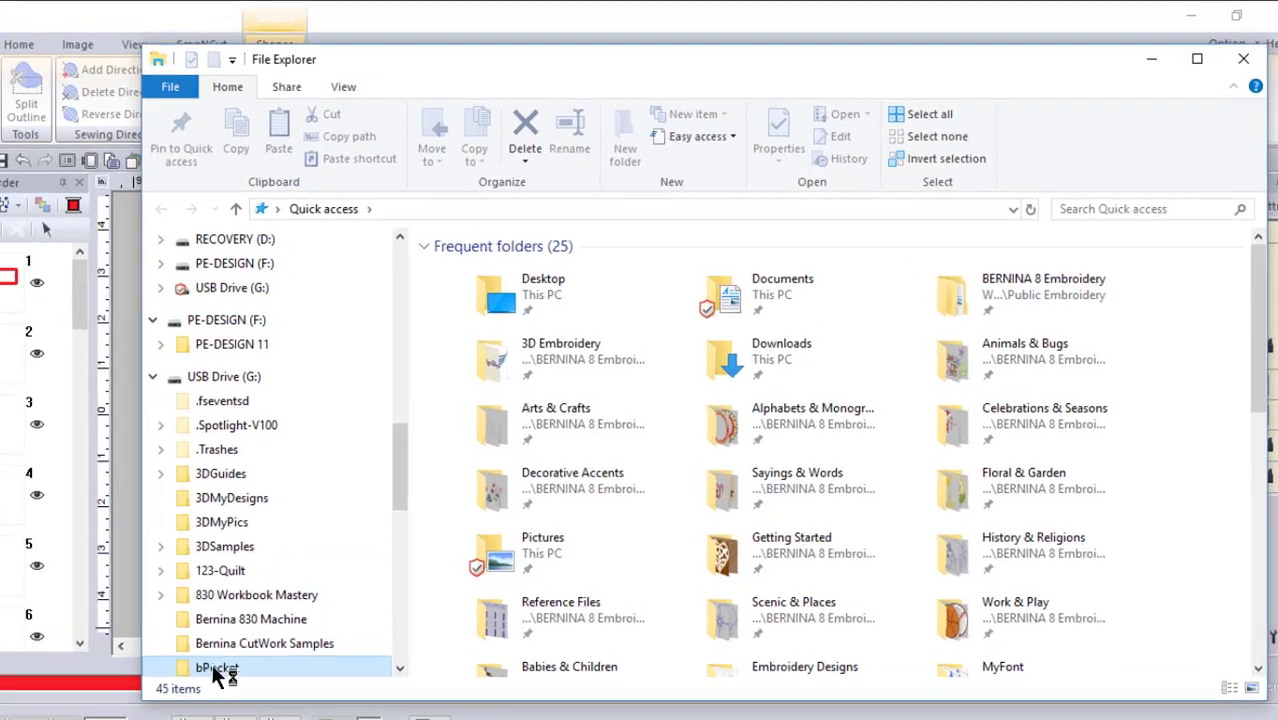
left_click(217, 672)
left_click_drag(217, 672, 450, 236)
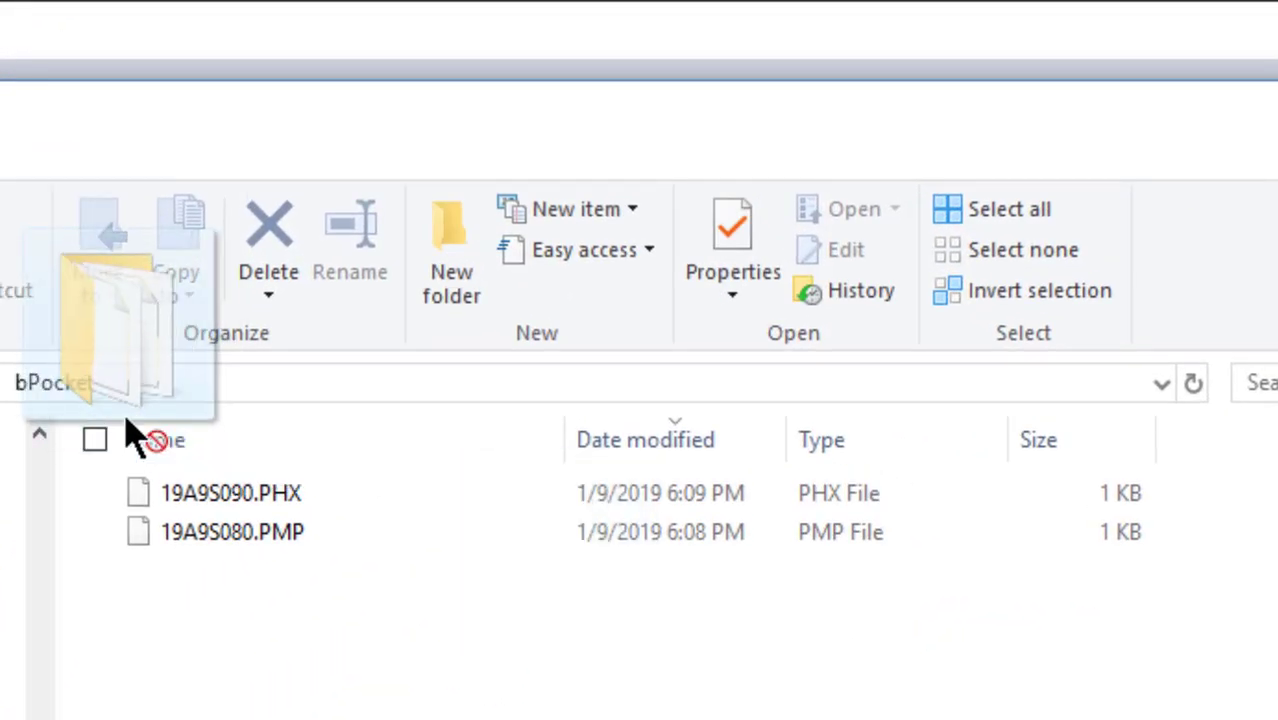
mouse_move(128, 435)
left_mouse_down()
mouse_move(145, 125)
mouse_move(120, 115)
left_mouse_up()
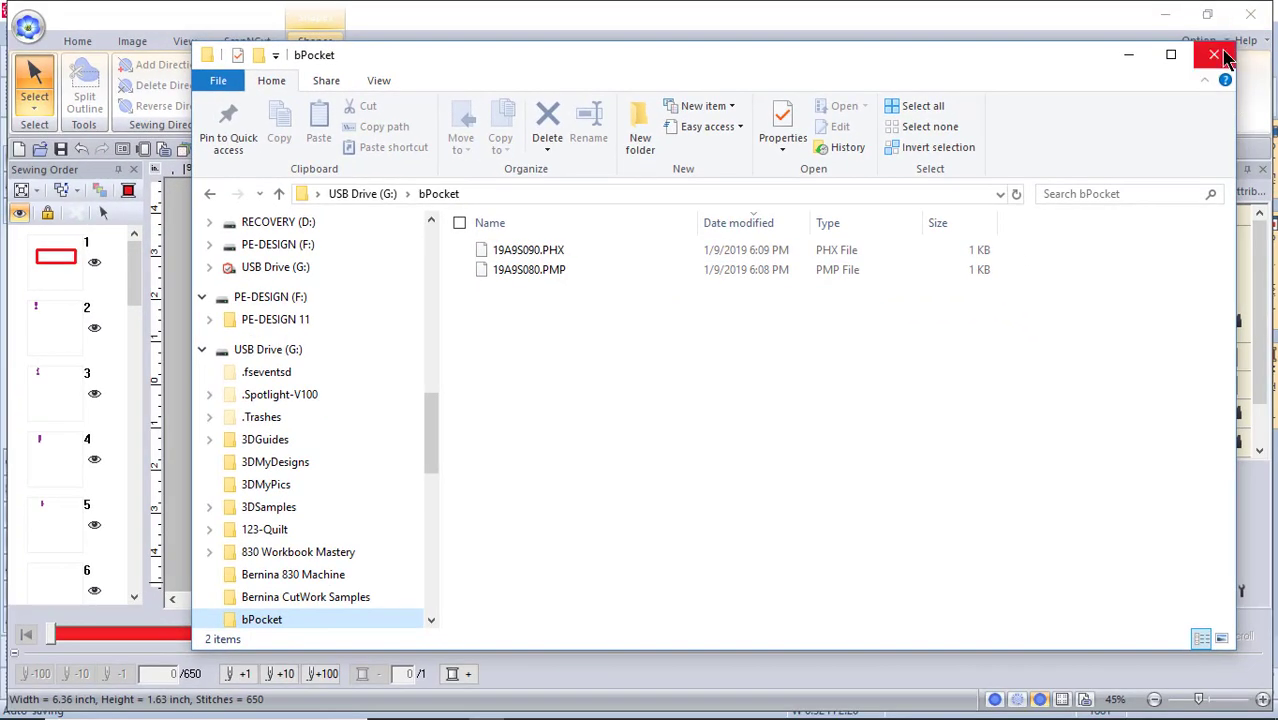
- Close File Explorer and start a new PE-DESIGN design, discarding changes to the Motif Stitches file
left_click(1222, 52)
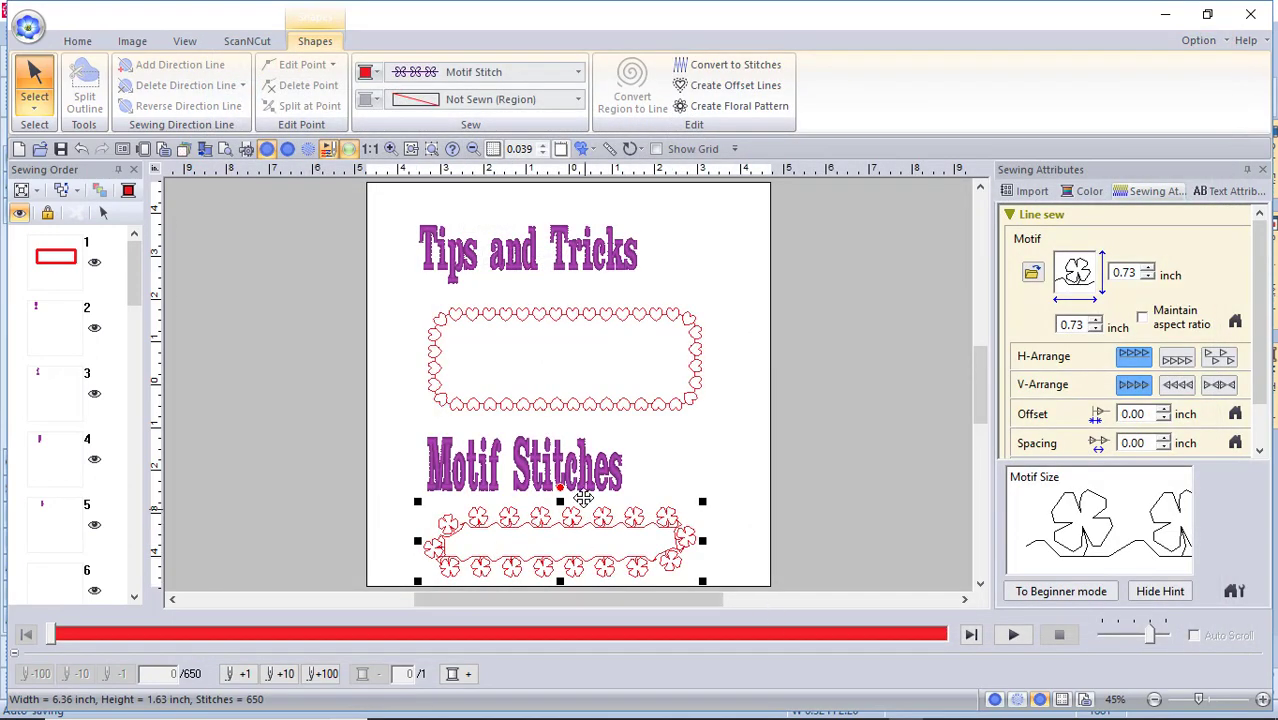
left_click(28, 26)
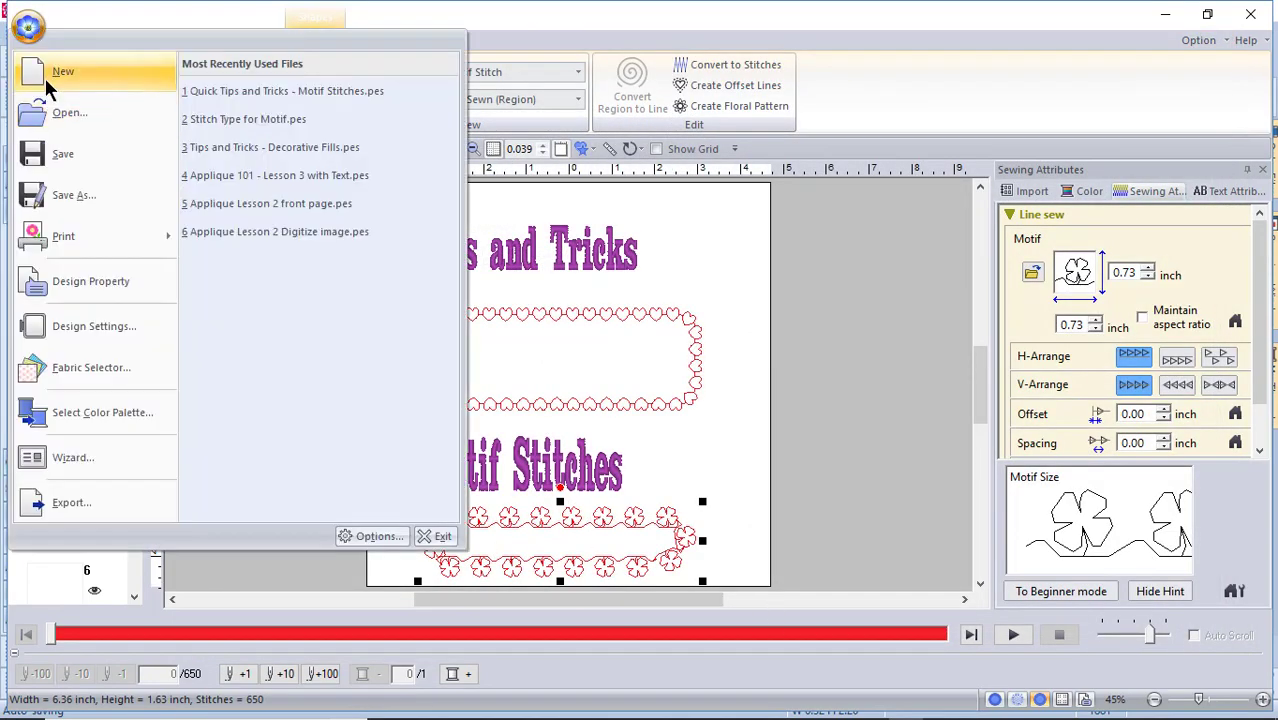
left_click(45, 78)
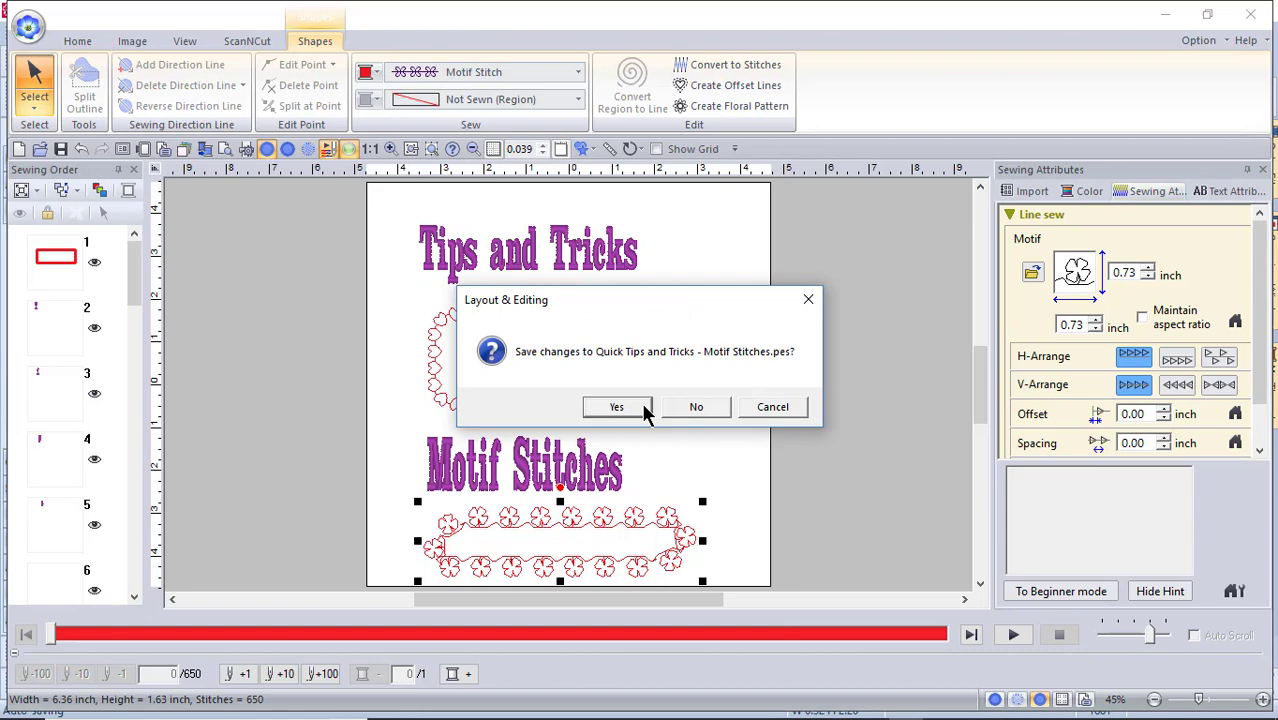
left_click(697, 407)
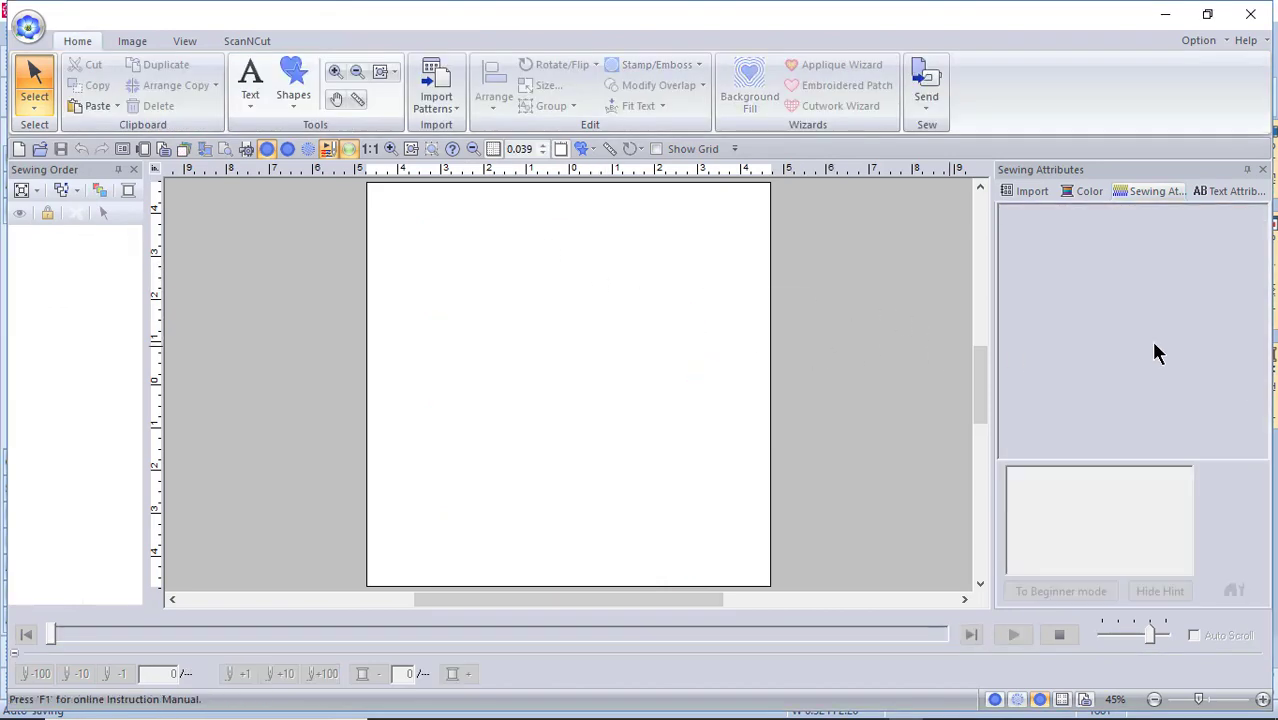
- Set the Import pane's source to Folder and point it at G:\bPocket
left_click(1024, 190)
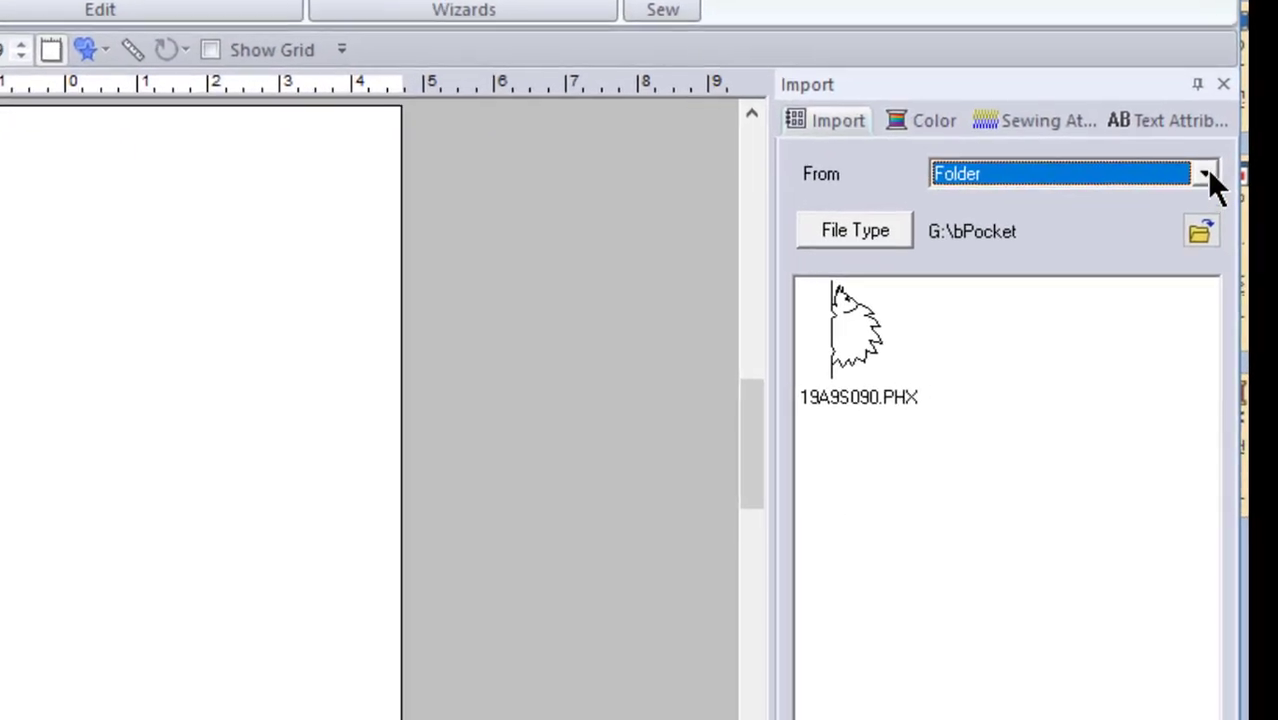
left_click(1206, 172)
left_click(1023, 343)
left_click(1203, 232)
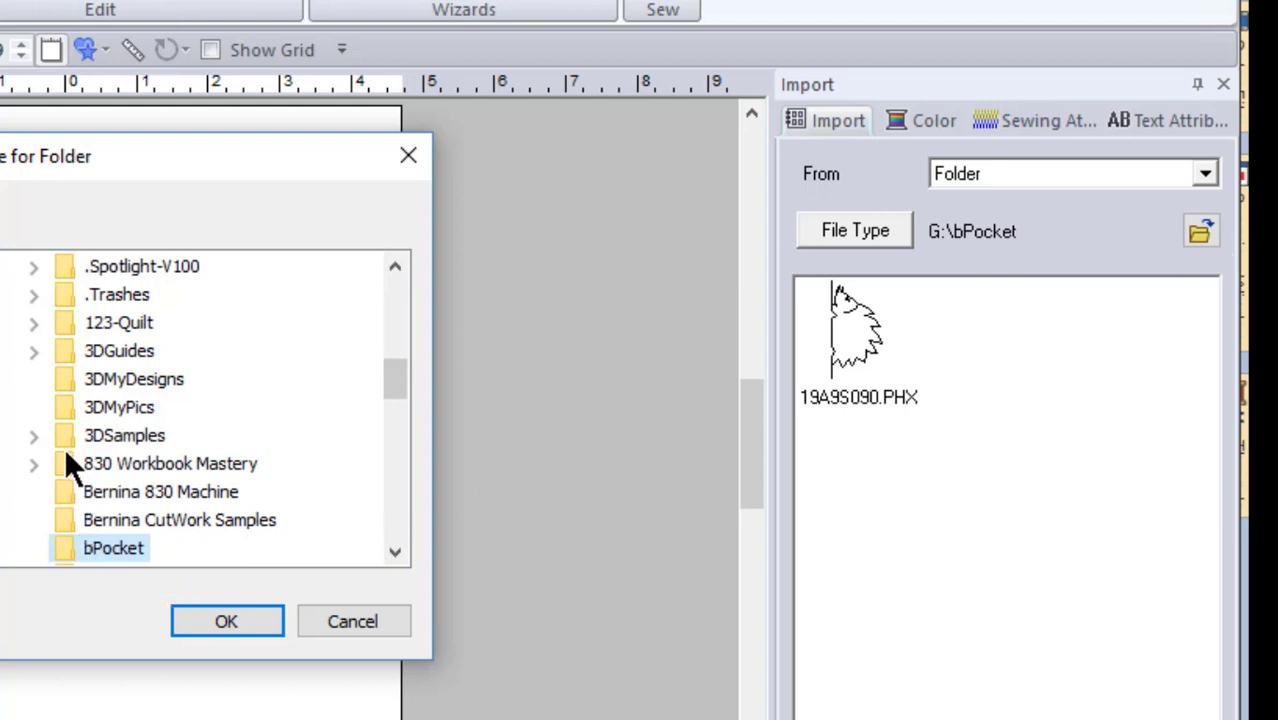
left_click_drag(397, 377, 397, 360)
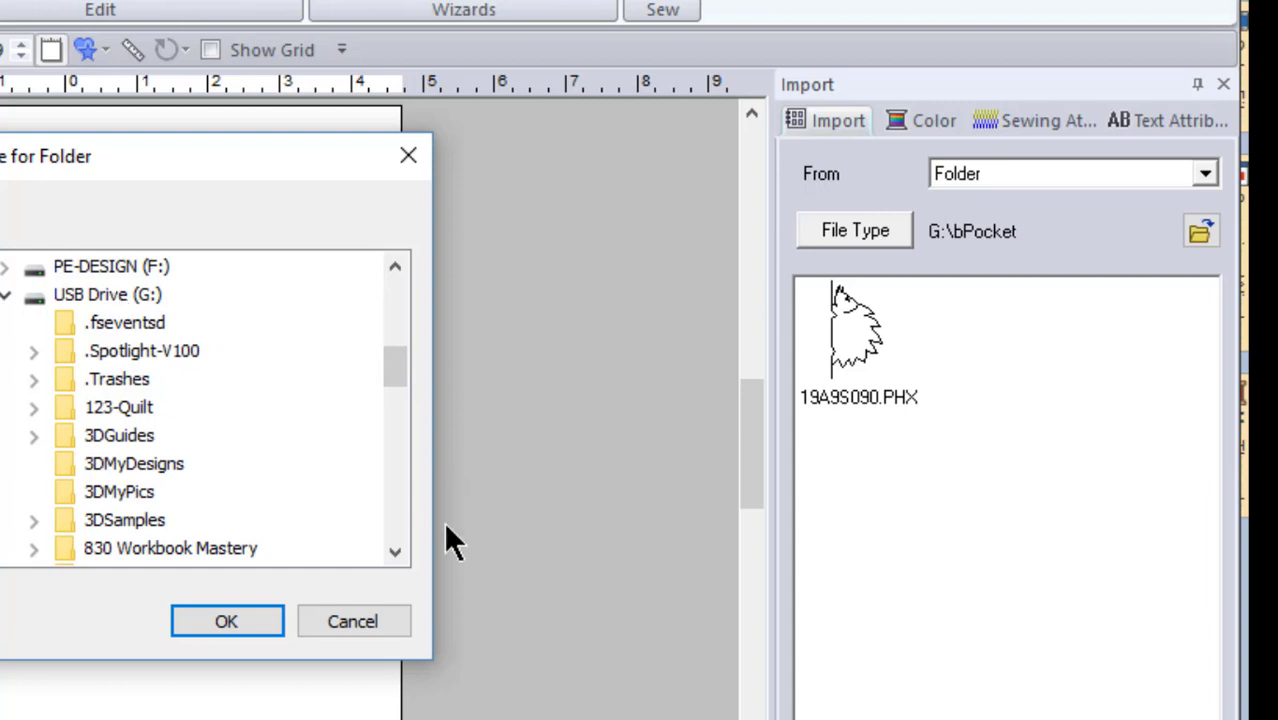
left_click(227, 618)
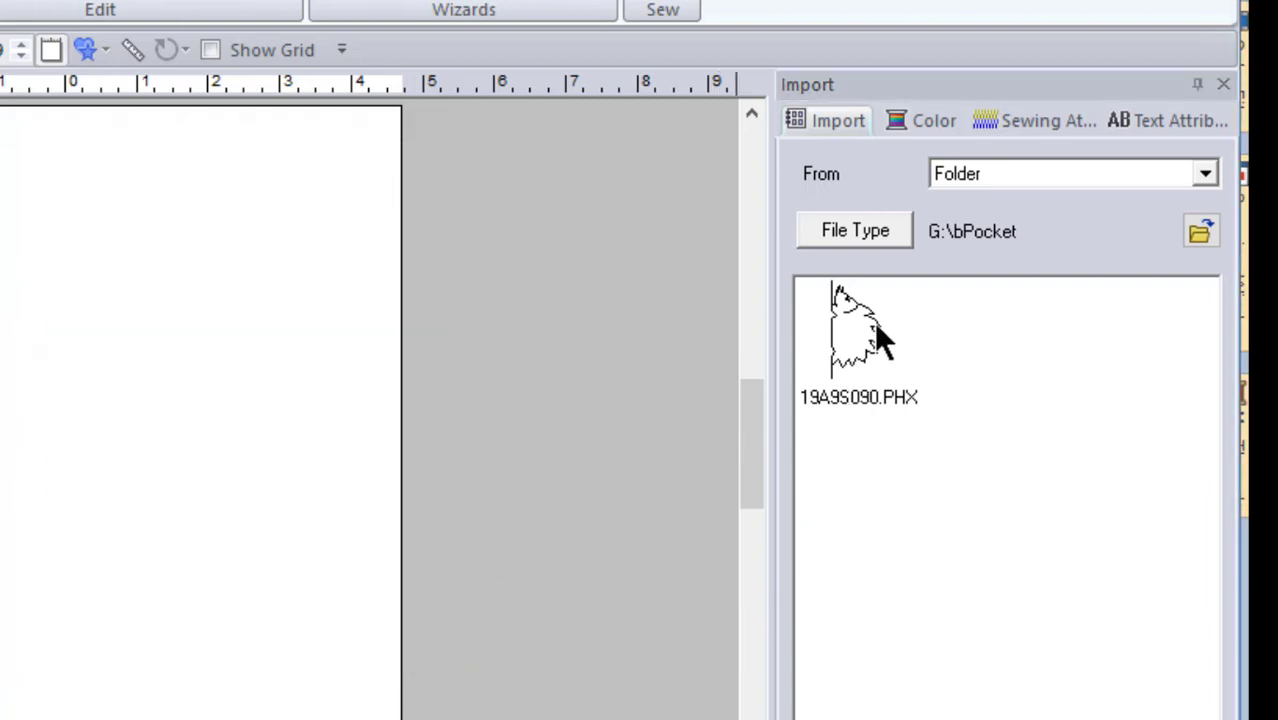
- Import the 19A9S090.PHX hedgehog, rotate it horizontal, and enlarge it to 3.76 × 2.01 inches
left_click(864, 334)
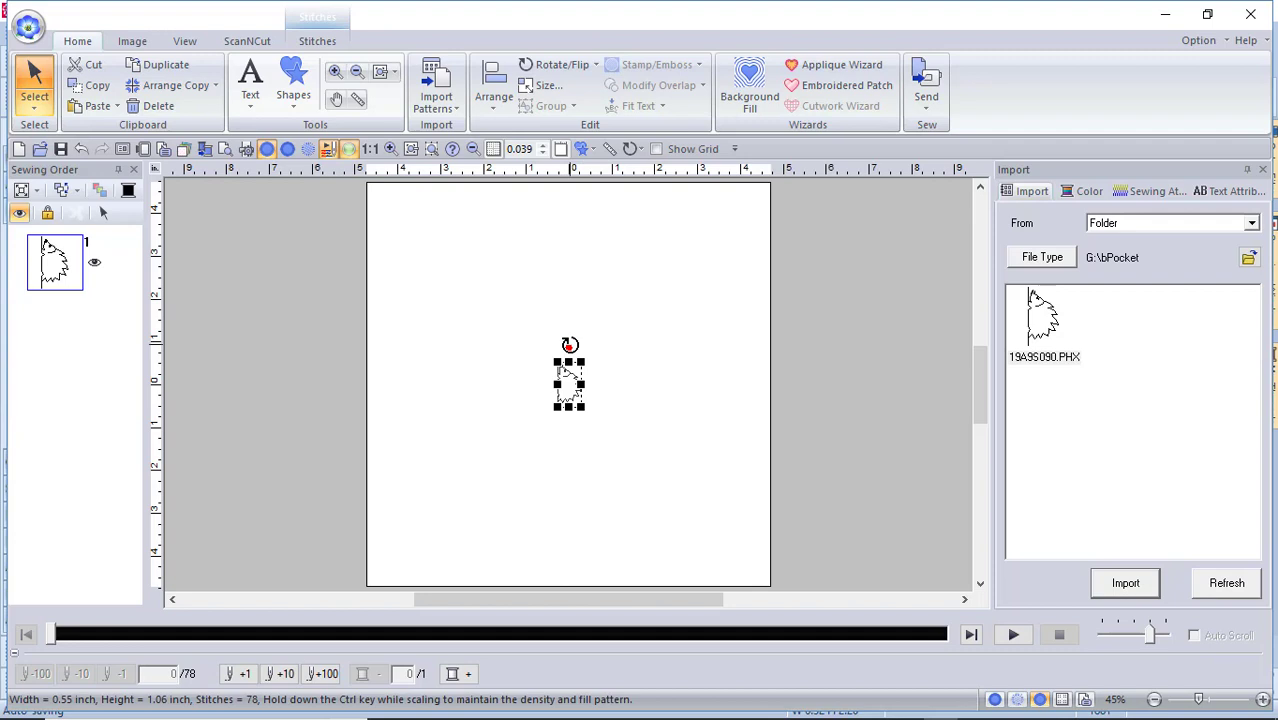
mouse_move(568, 348)
left_mouse_down()
mouse_move(483, 357)
mouse_move(474, 381)
left_mouse_up()
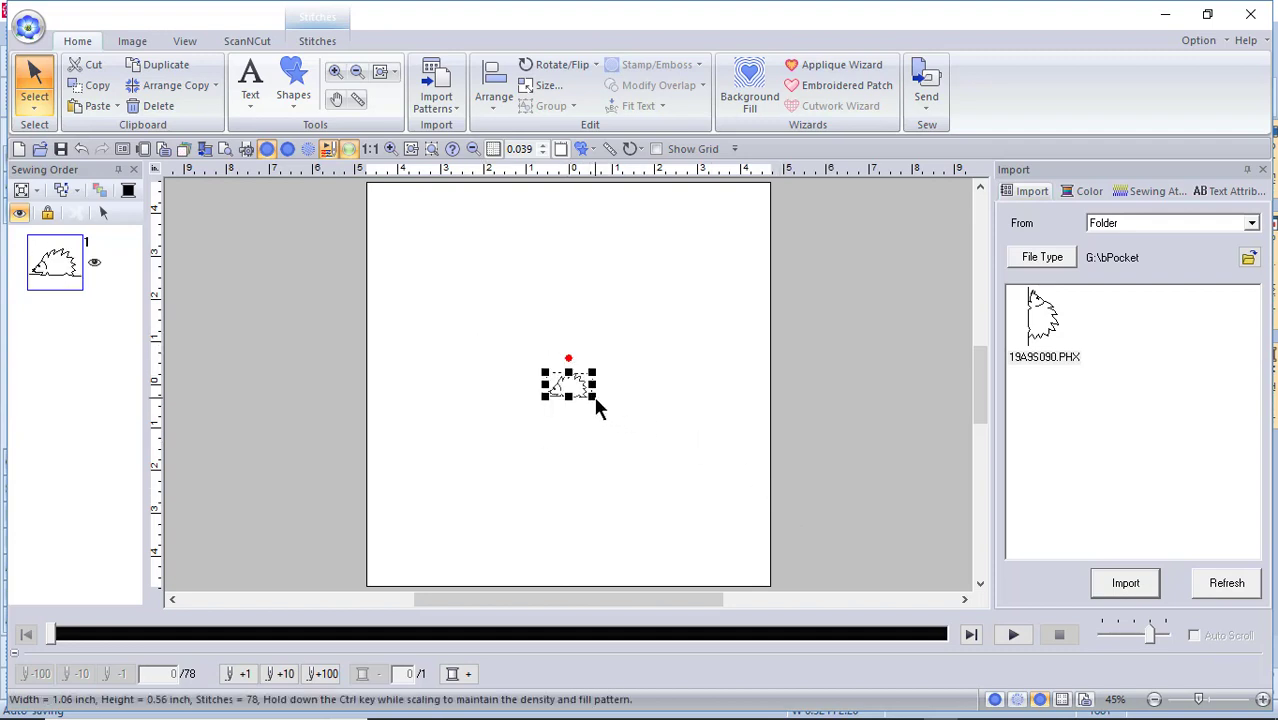
left_click_drag(594, 396, 698, 460)
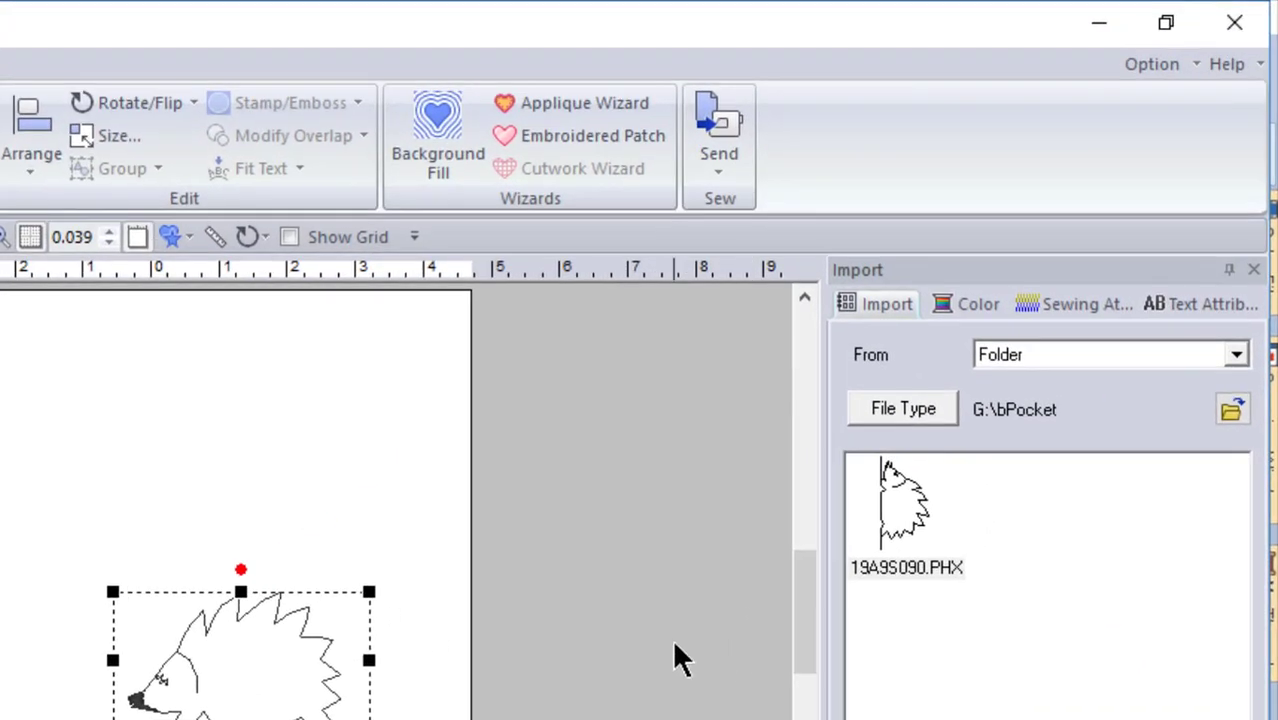
- Launch Stitch Design Factory from Option and import the sample01_052 concentric teardrop stitch
left_click(666, 595)
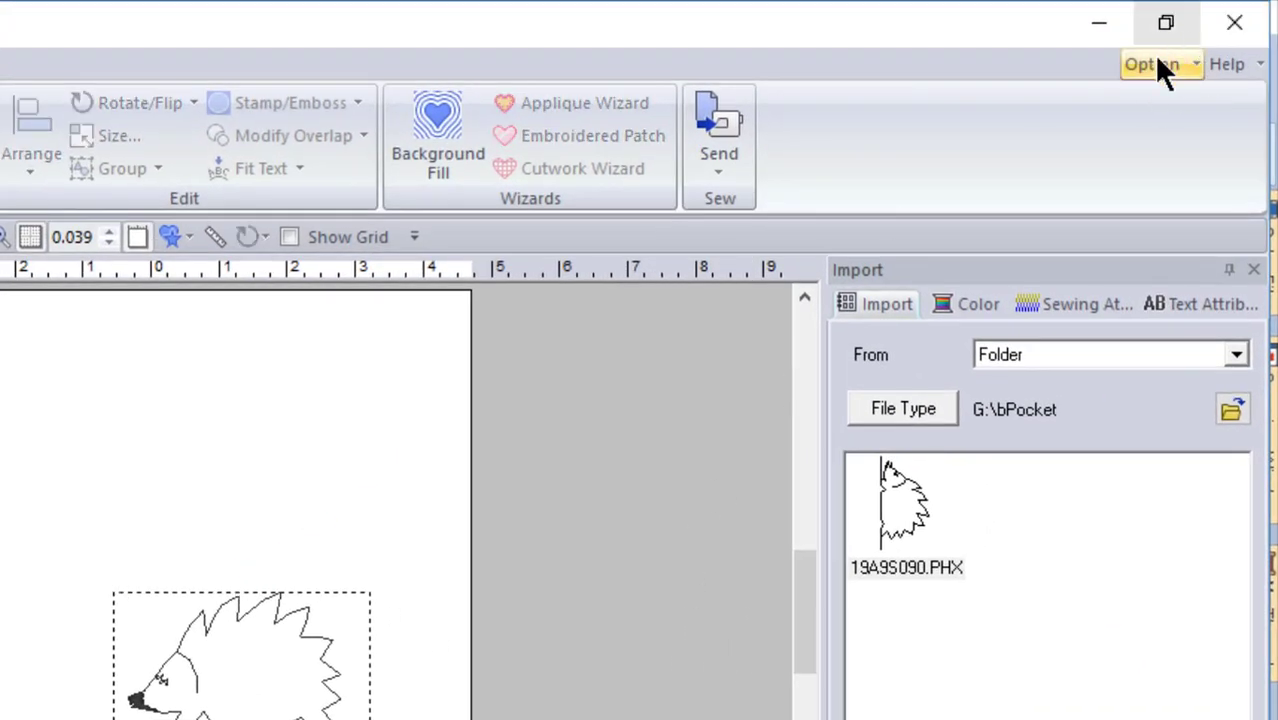
left_click(1160, 70)
left_click(1057, 235)
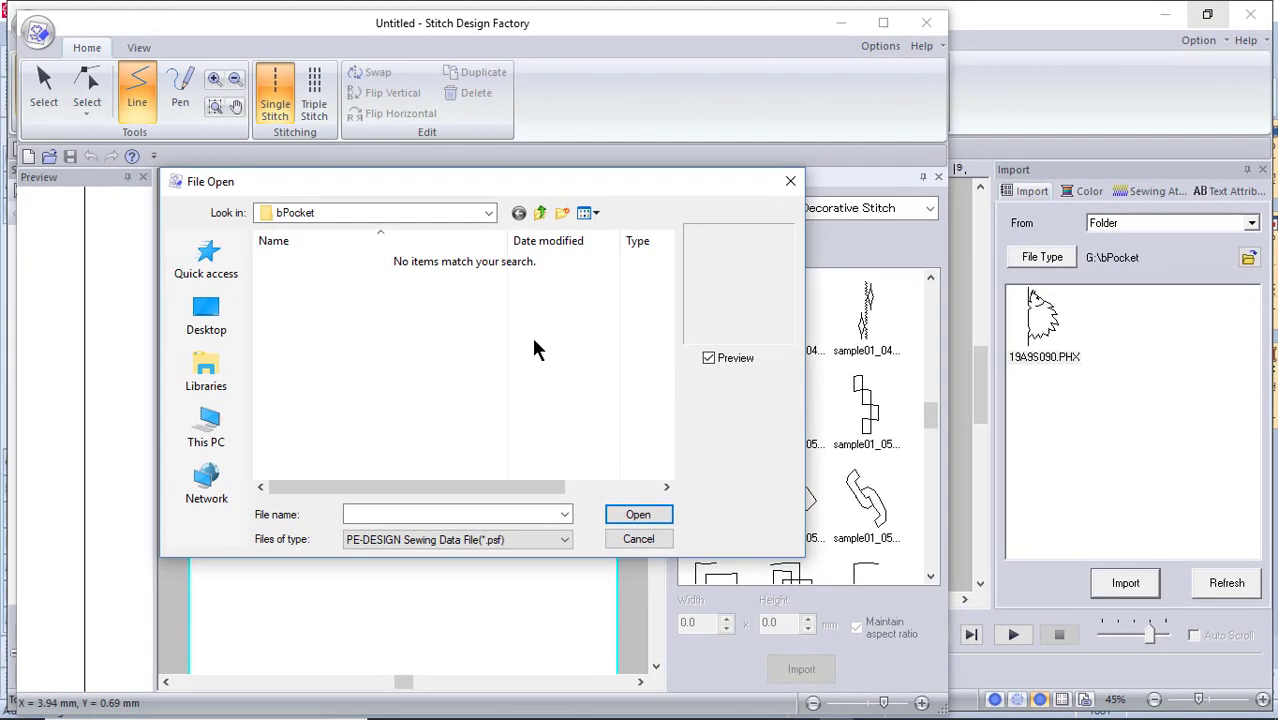
left_click(790, 184)
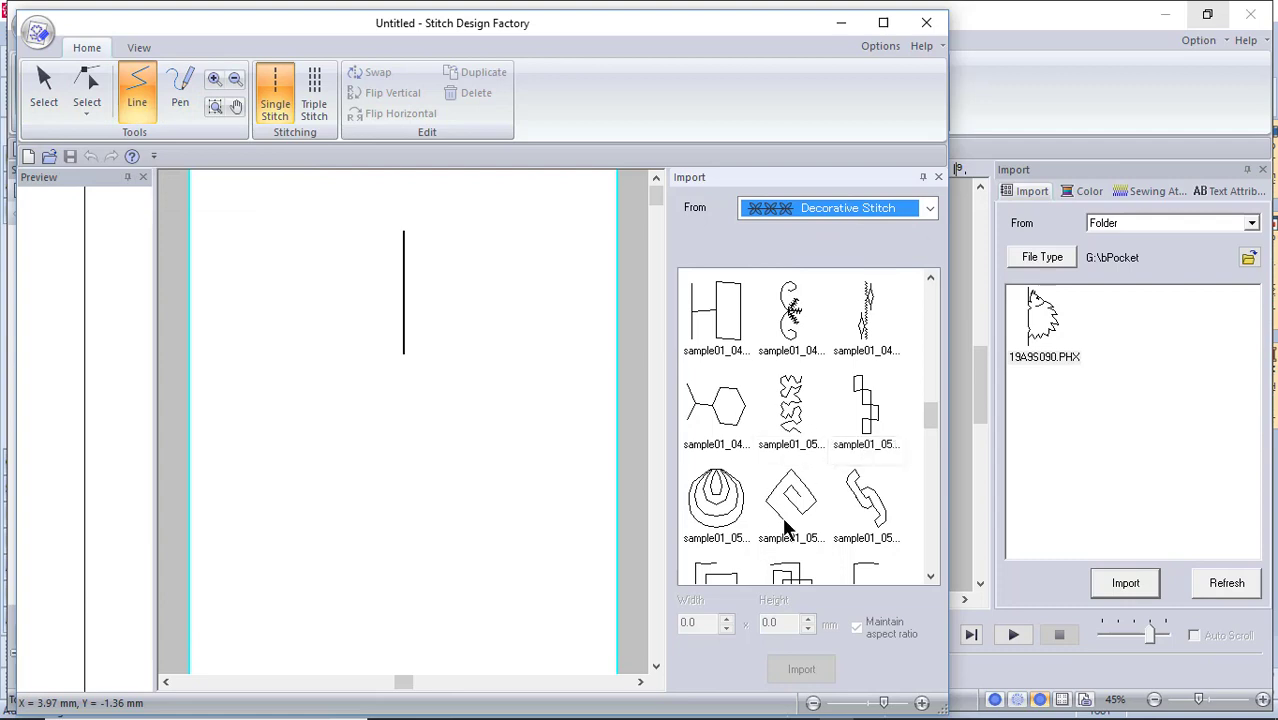
left_click(729, 516)
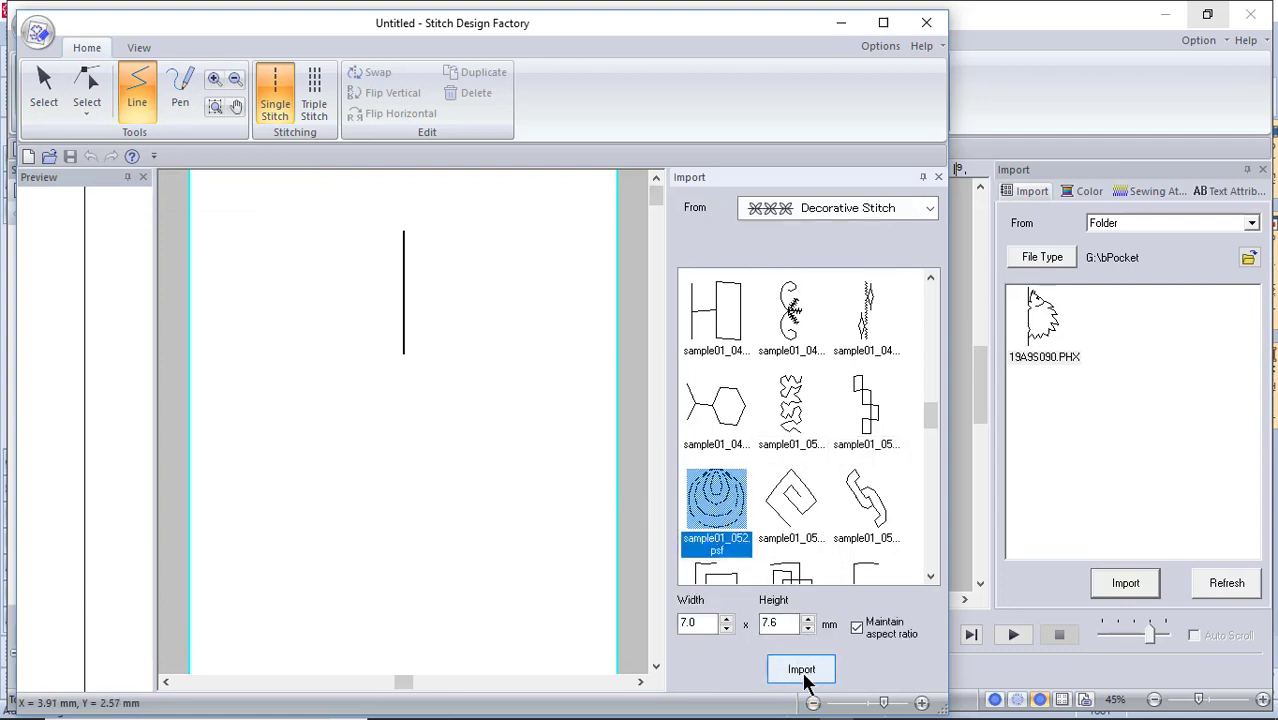
left_click(803, 672)
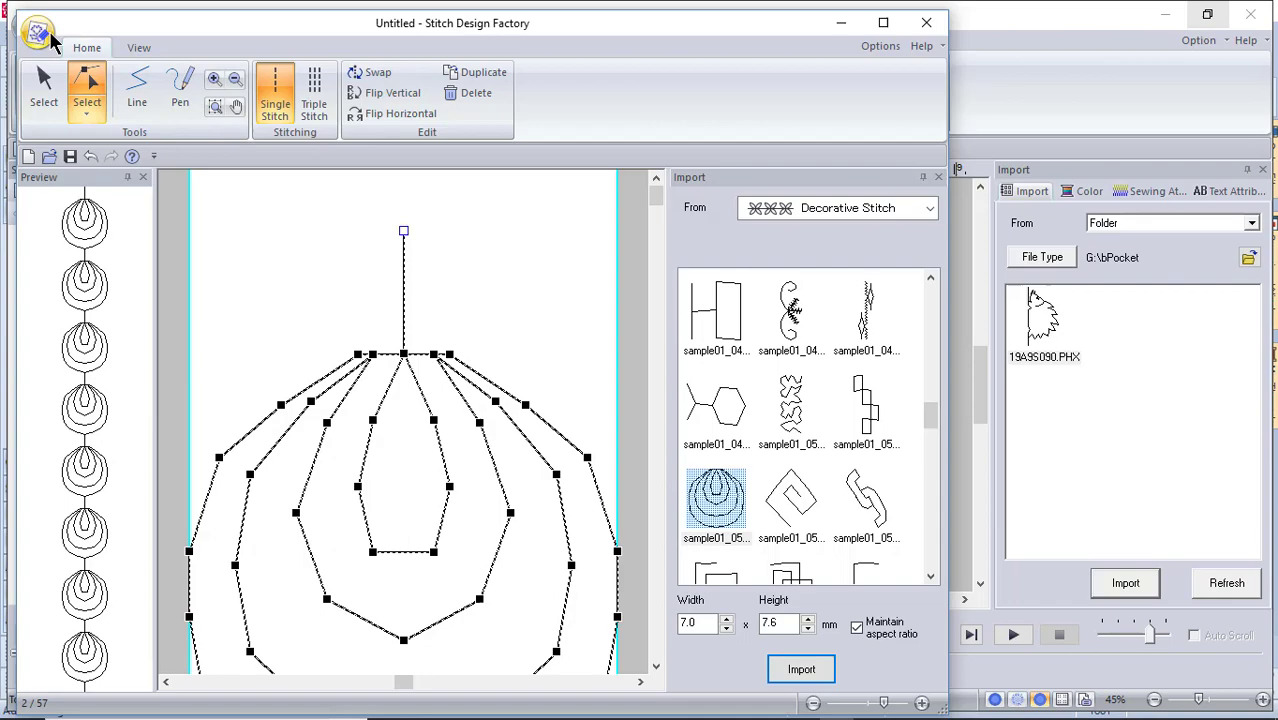
- Check the Save As file types, which offer only PE-DESIGN .psf, then cancel saving
left_click(37, 33)
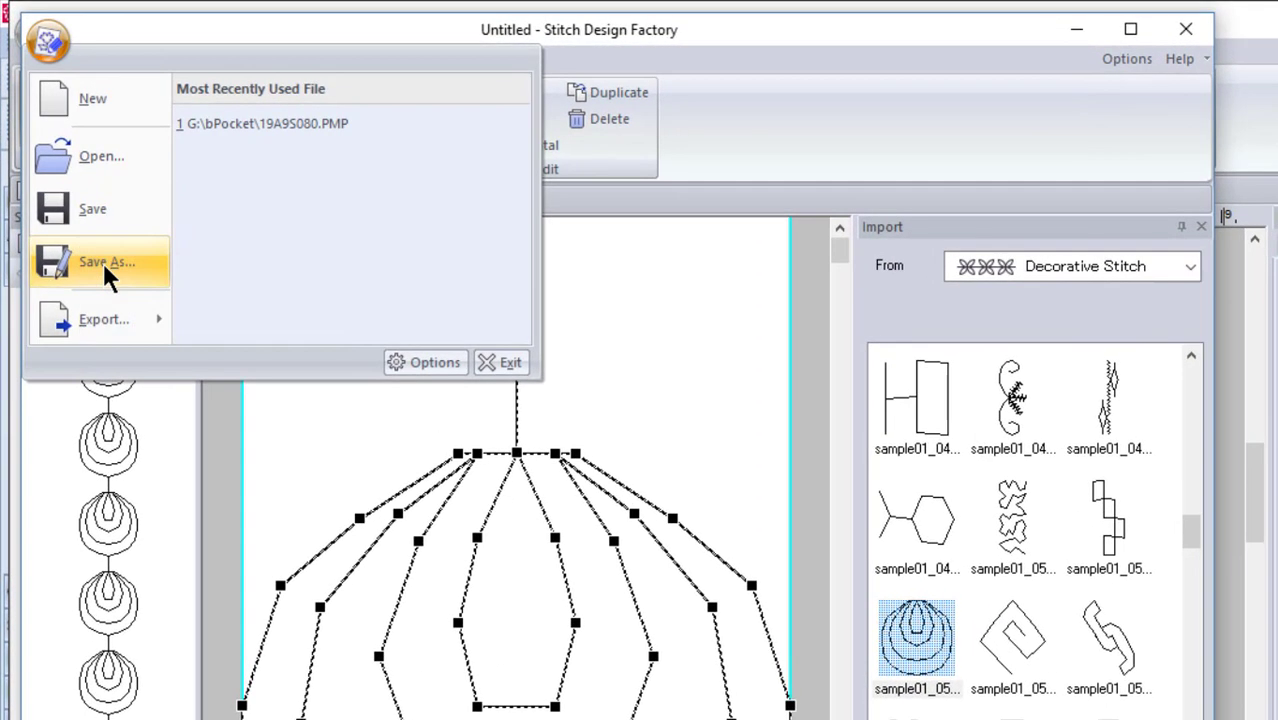
left_click(103, 263)
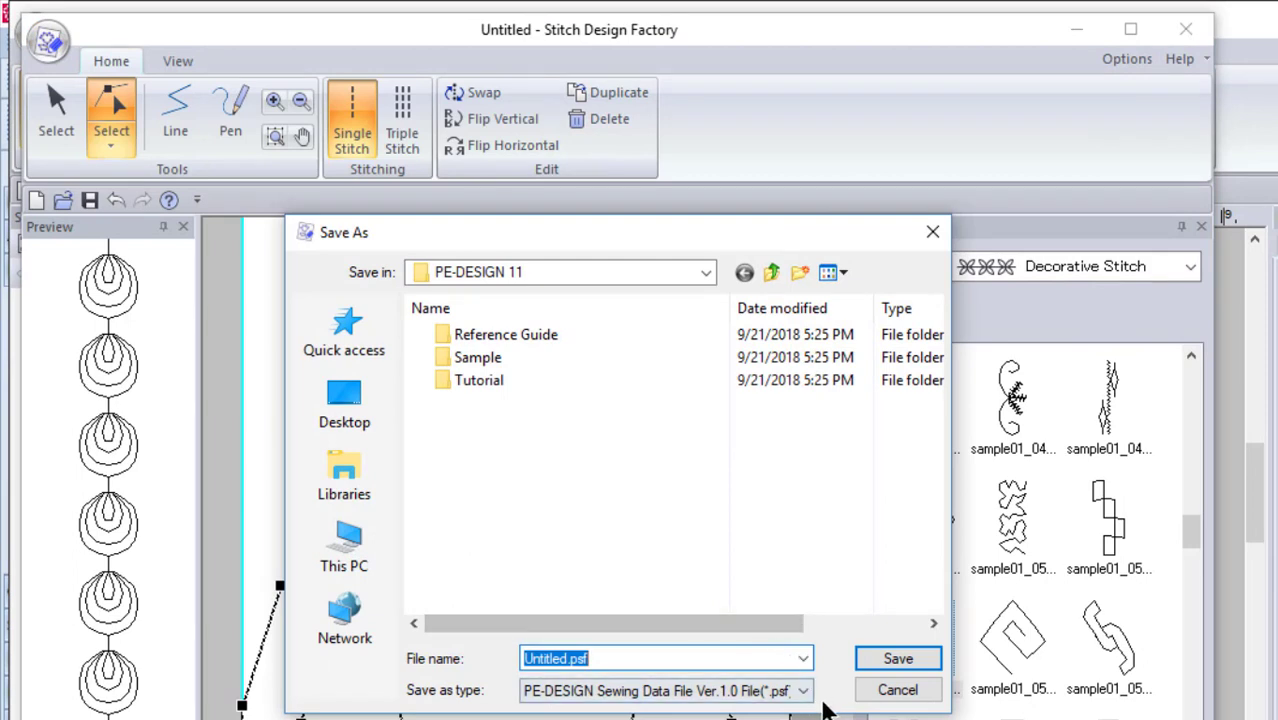
left_click(808, 693)
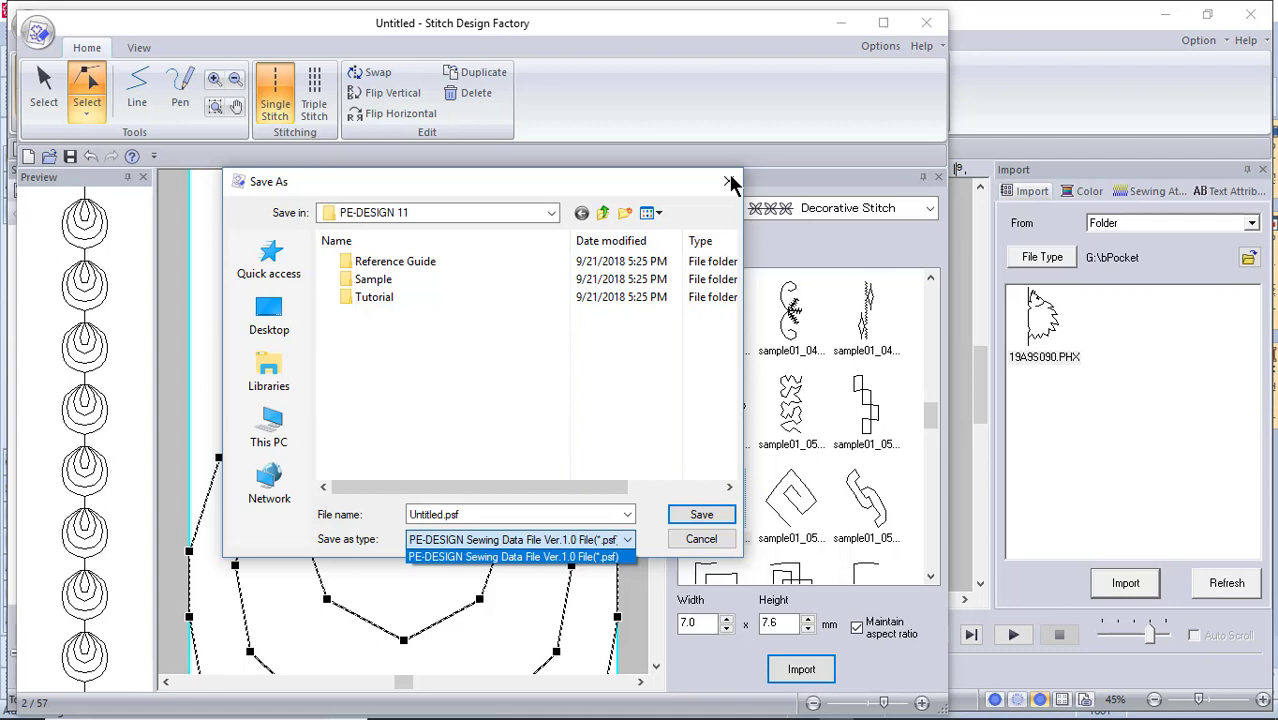
left_click(730, 183)
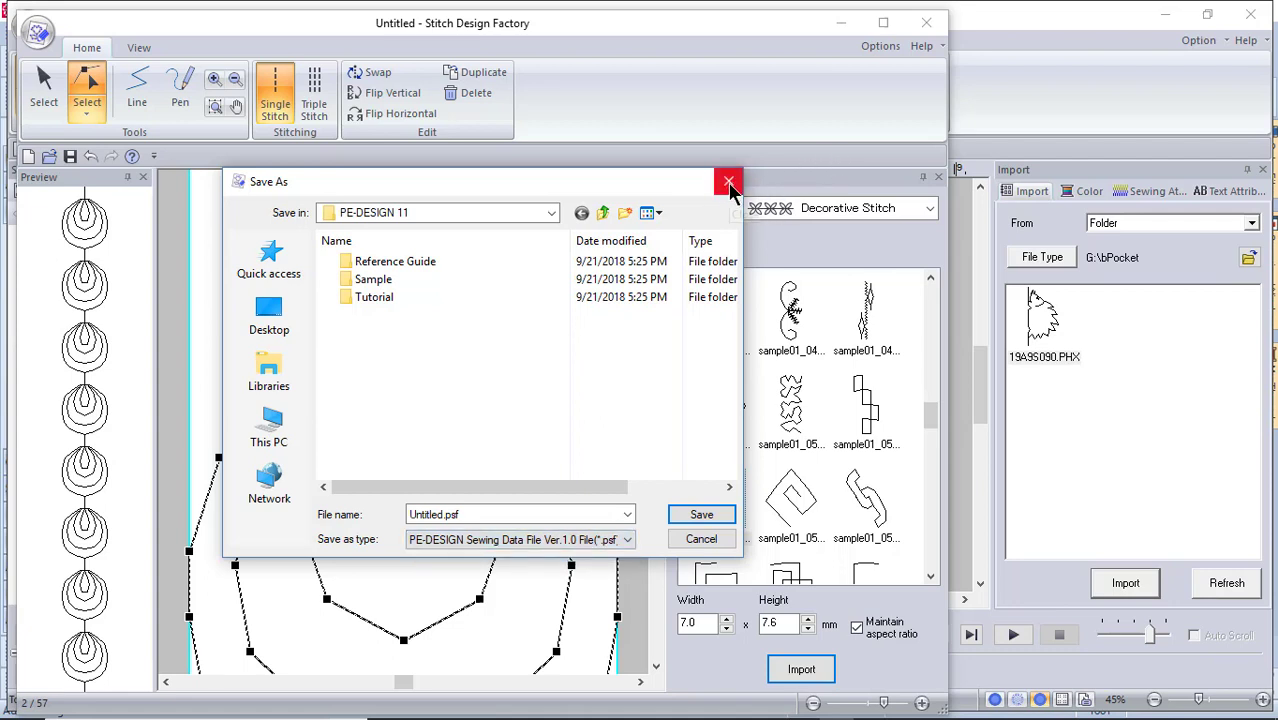
left_click(729, 182)
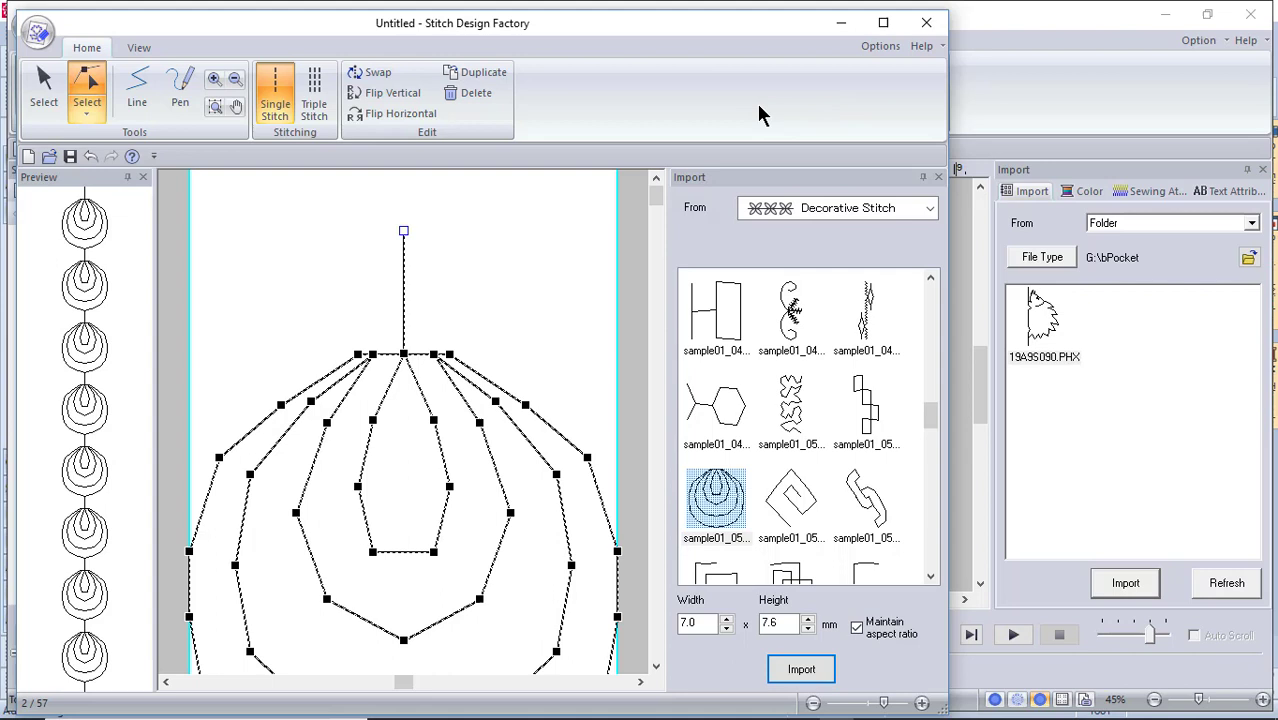
- Close Stitch Design Factory without saving the untitled stitch
left_click(925, 22)
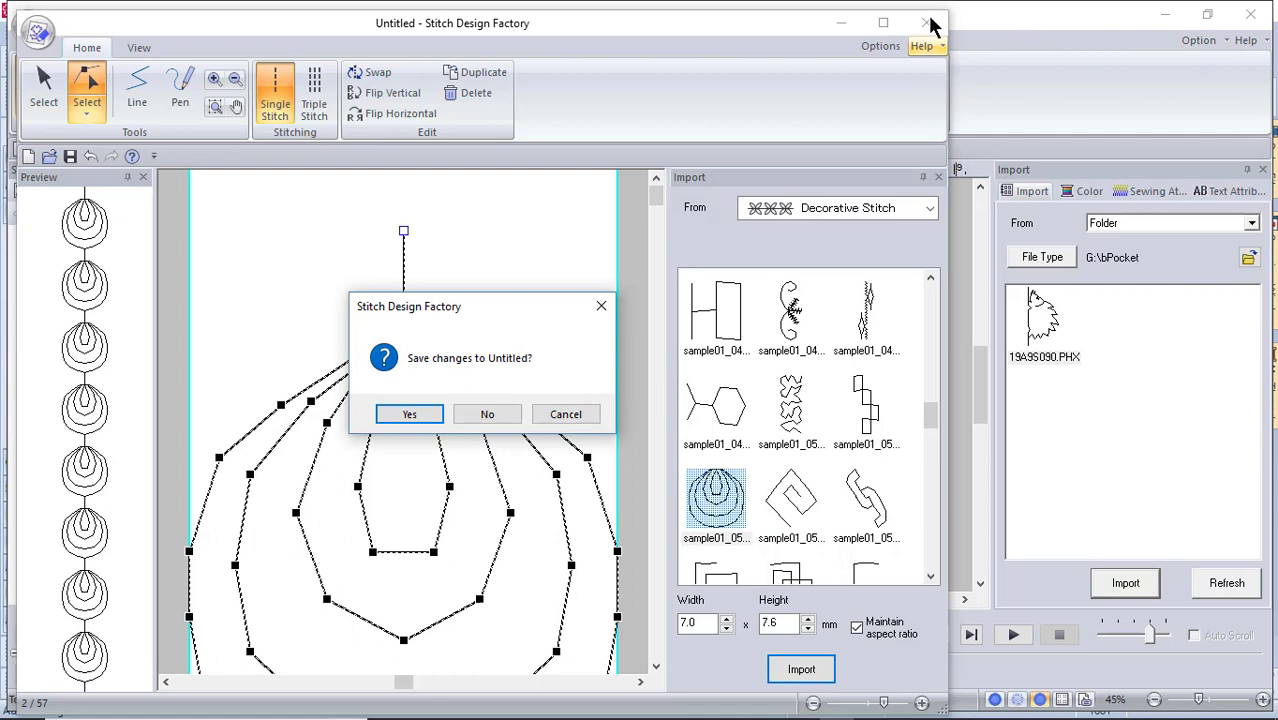
left_click(619, 296)
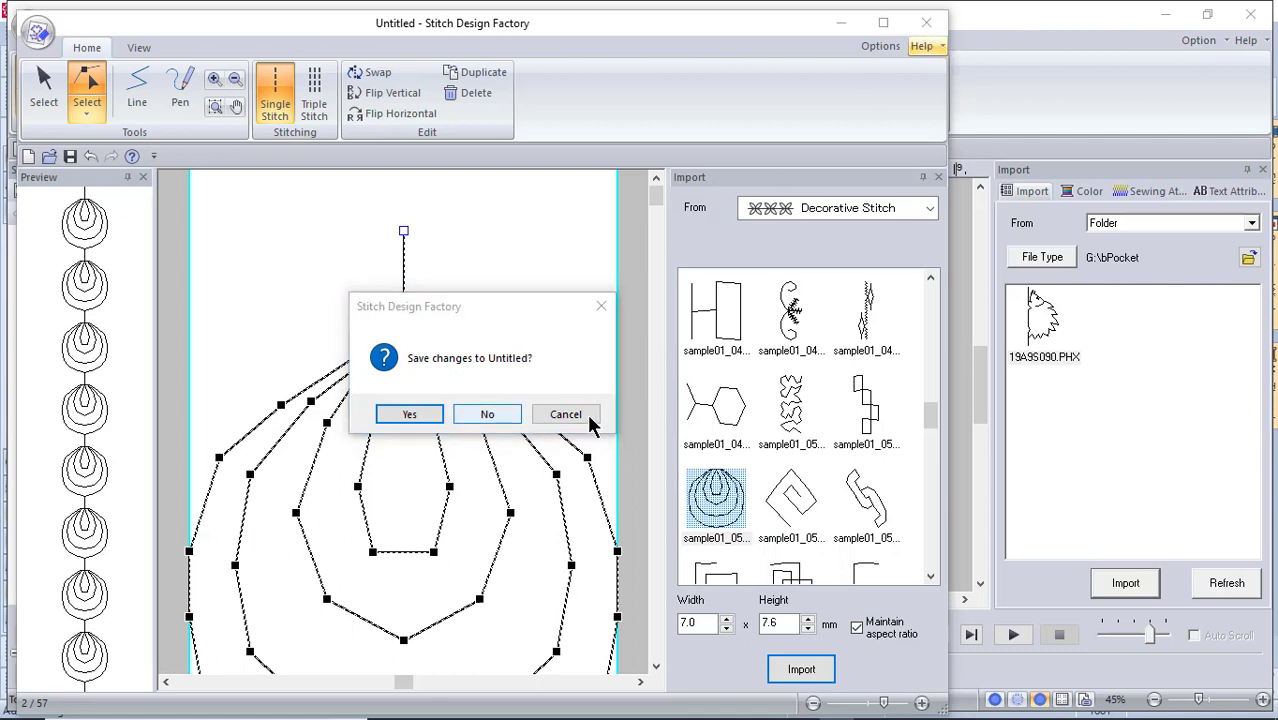
left_click(487, 416)
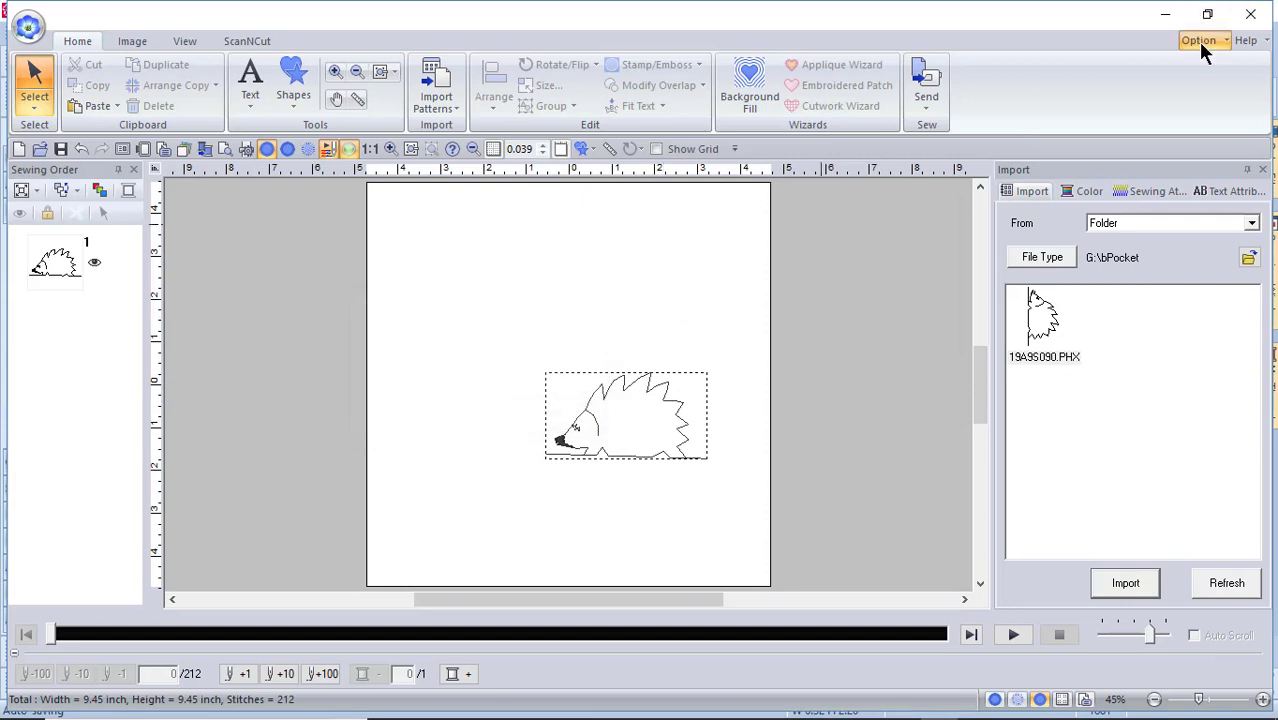
- Launch Programmable Stitch Creator and start a new blank motif pattern
left_click(1198, 41)
left_click(1130, 84)
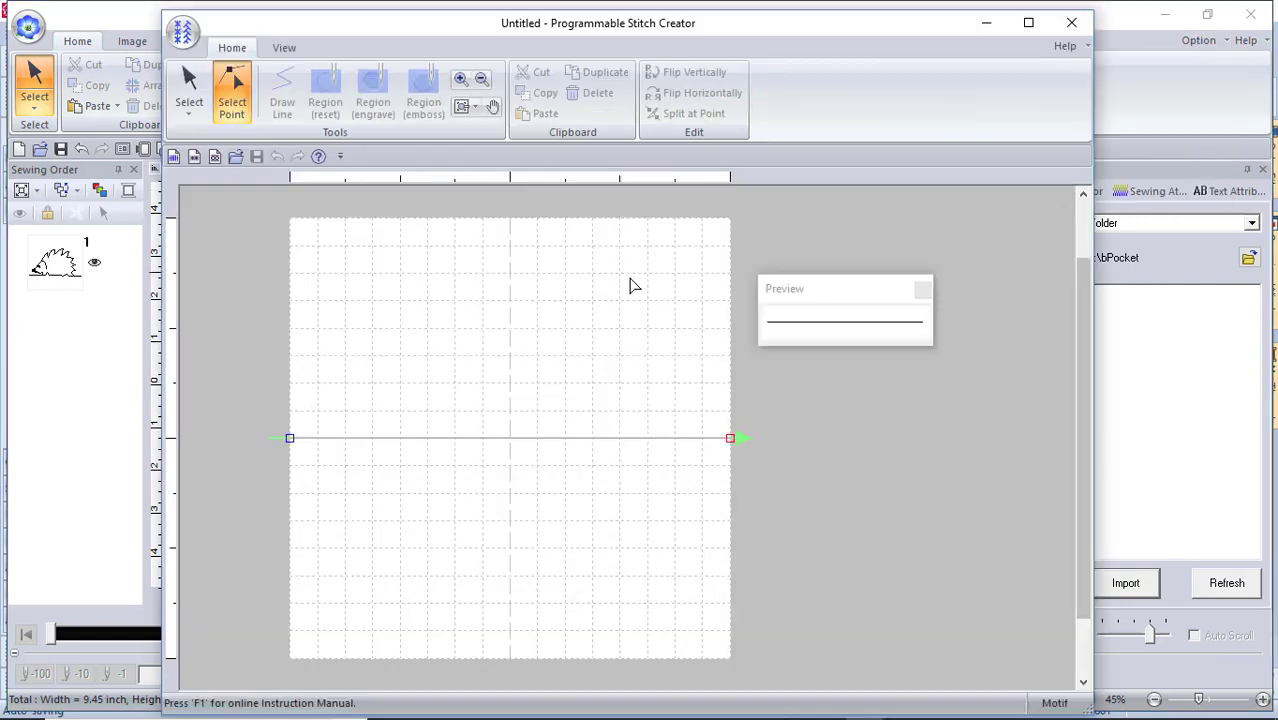
left_click(181, 34)
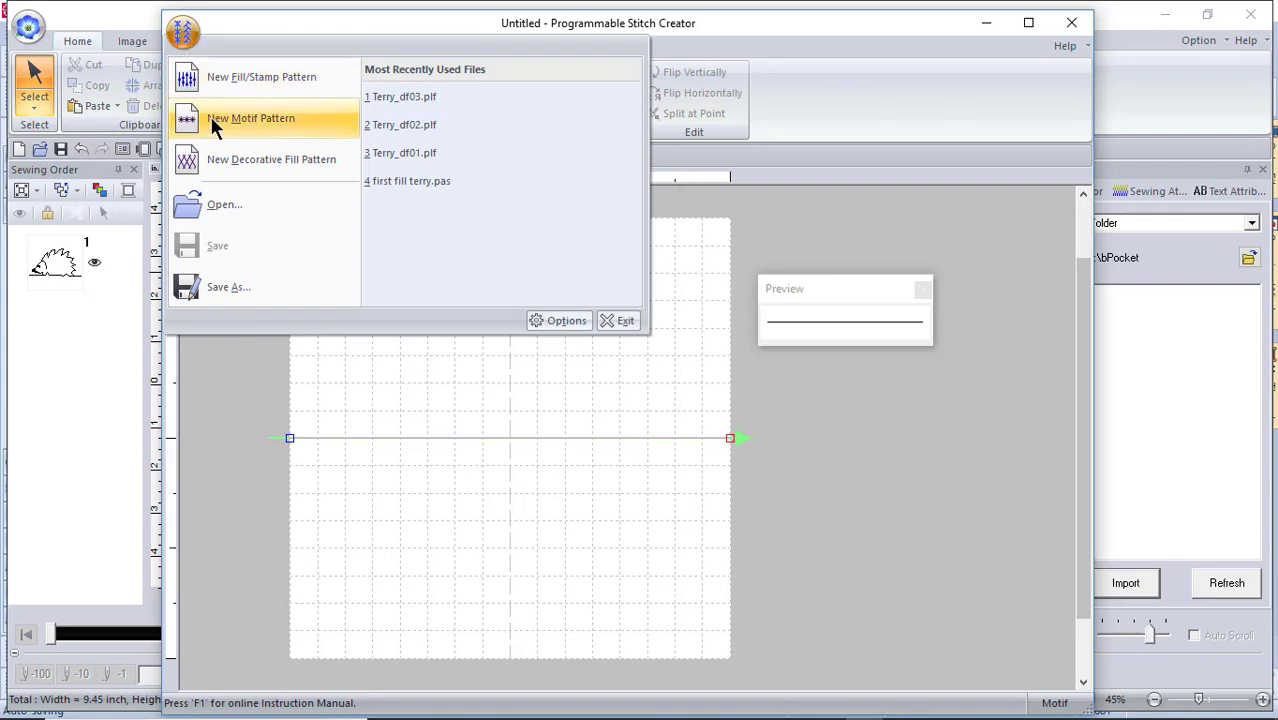
left_click(211, 117)
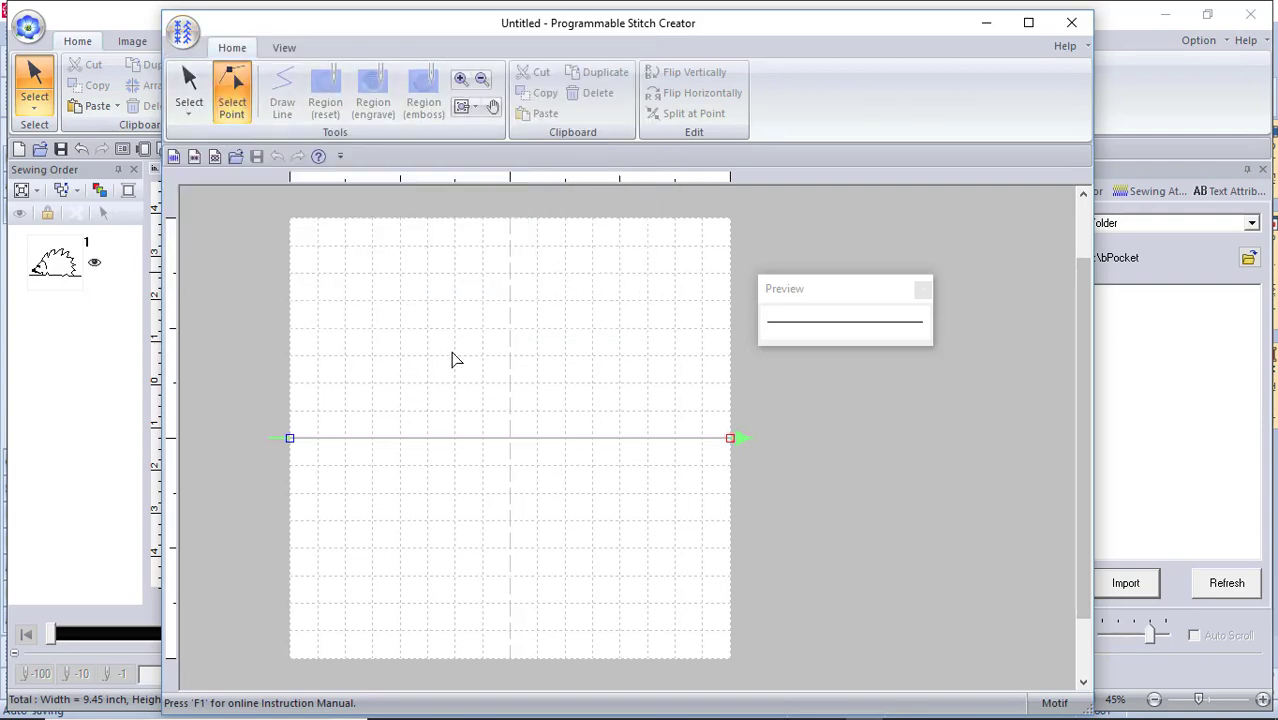
- Check the Open dialog's file types, confirming only PAS, PMF and PLF are accepted
left_click(178, 40)
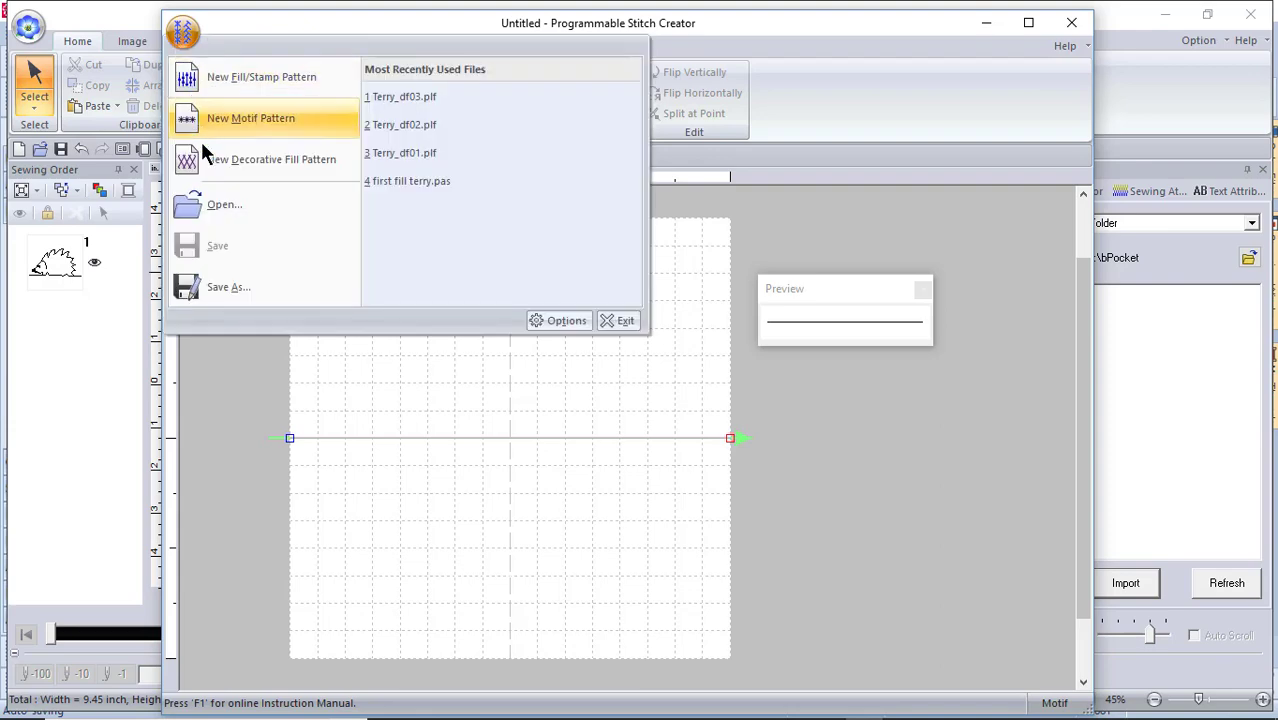
left_click(213, 213)
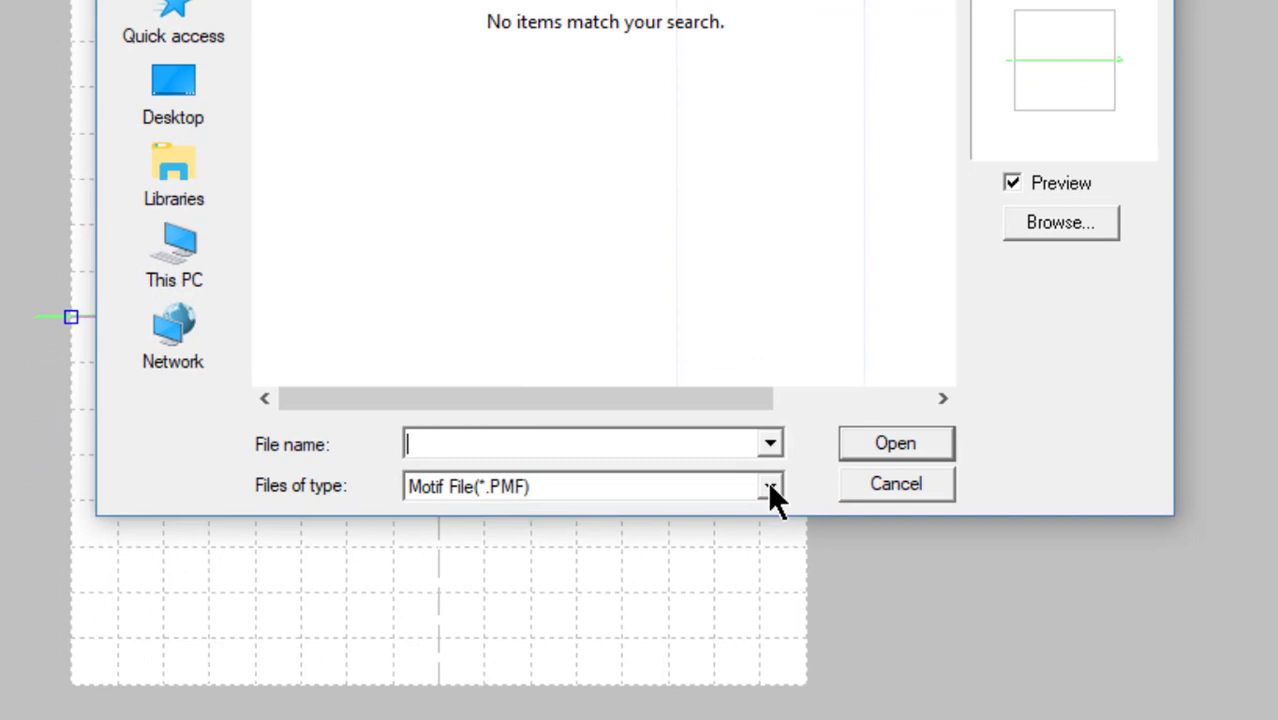
left_click(755, 661)
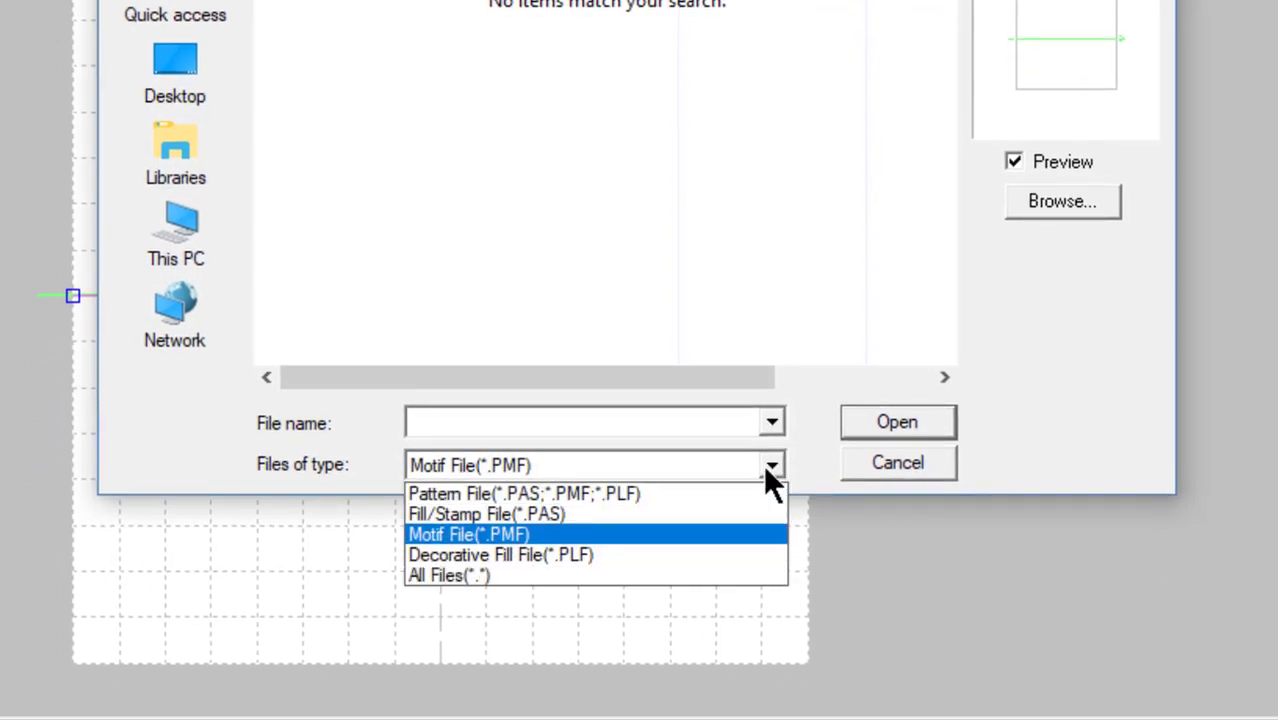
left_click(961, 568)
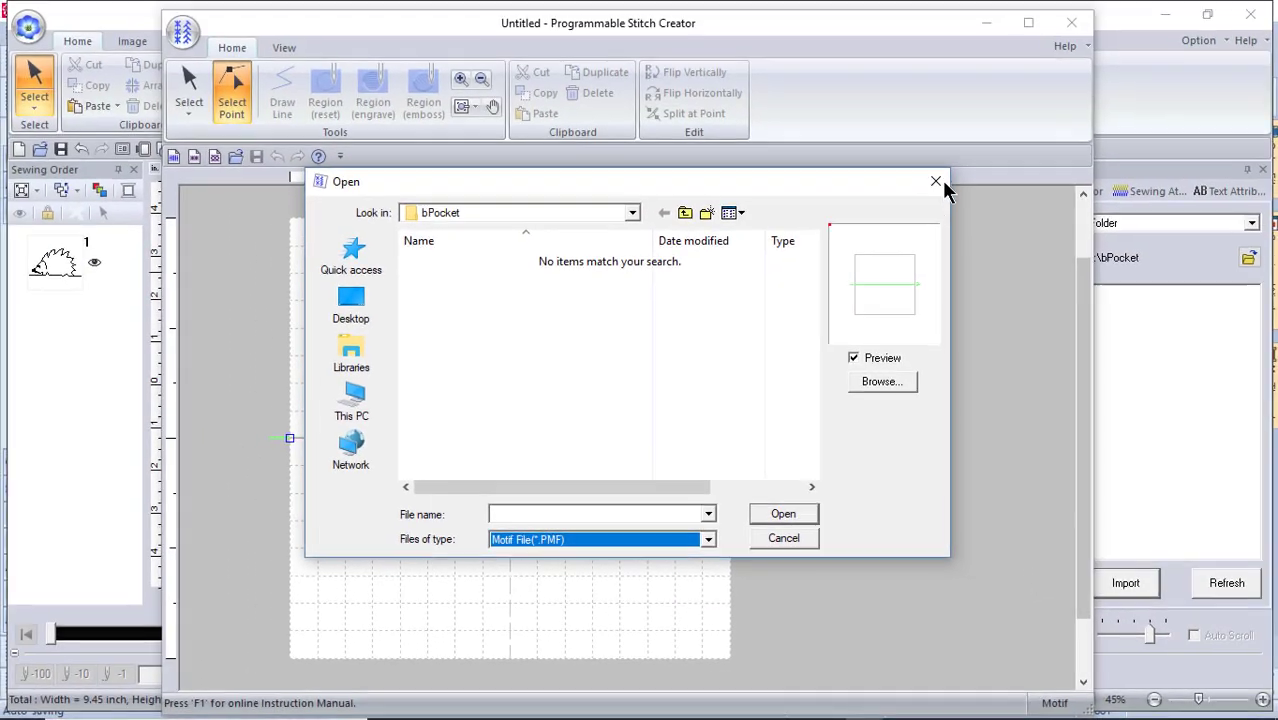
left_click(936, 185)
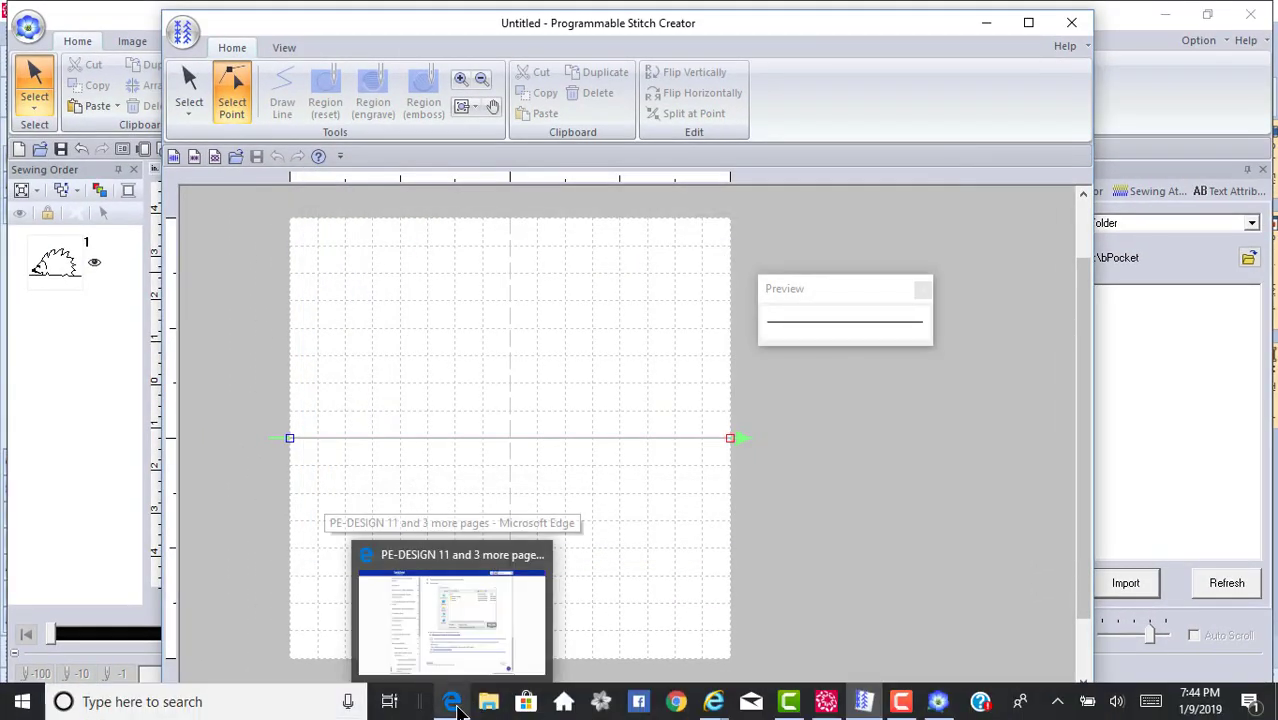
- Switch to the Edge manual page noting exported PMV/PMP stitch files cannot be edited
left_click(459, 700)
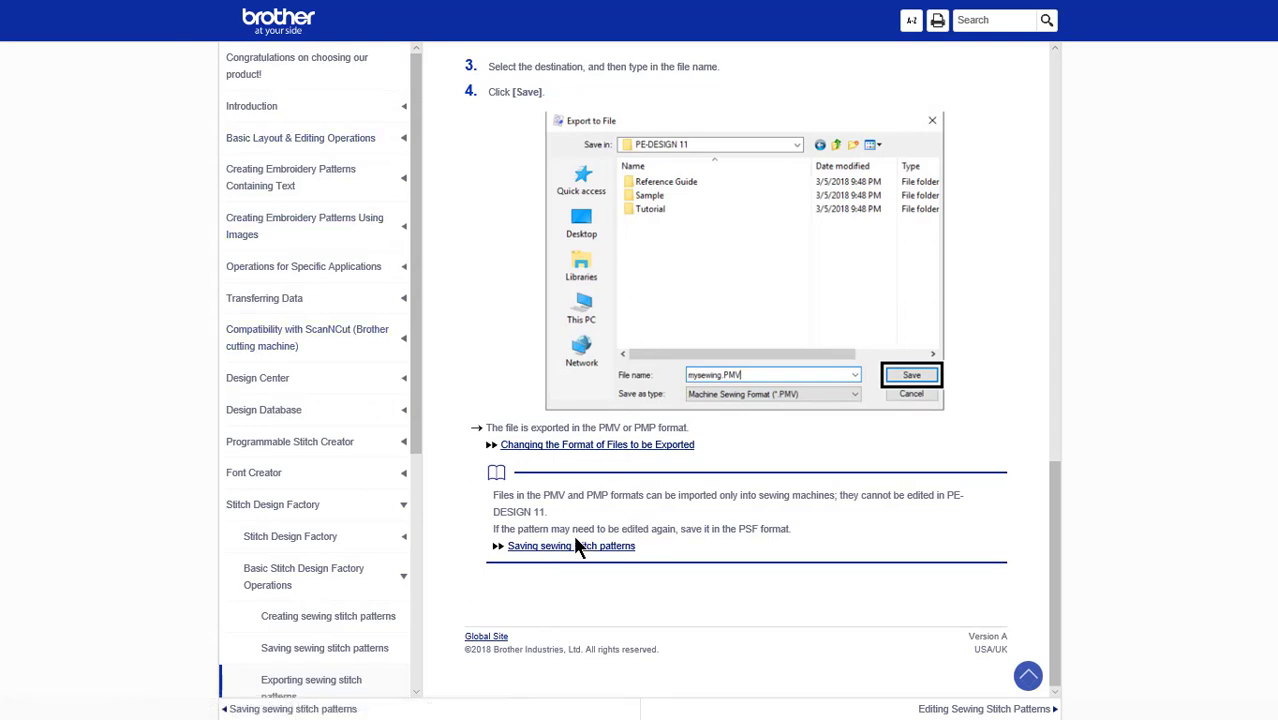